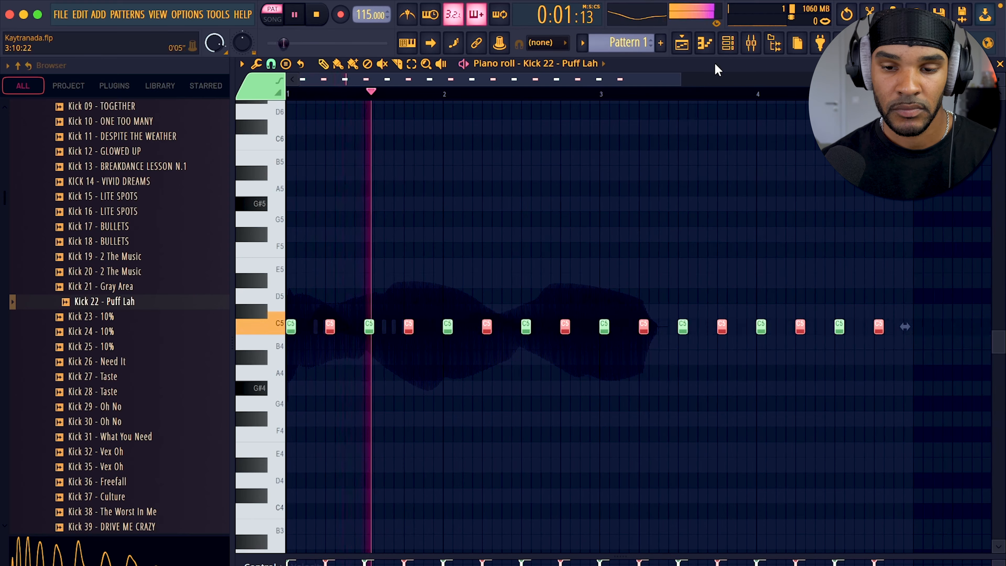
Step: Open the first clap channel in the piano roll and duplicate all its notes three times to fill the pattern
right_click(414, 240)
click(521, 253)
key(space)
key(ctrl+a)
key(ctrl+b)
key(ctrl+b)
key(ctrl+b)
click(573, 66)
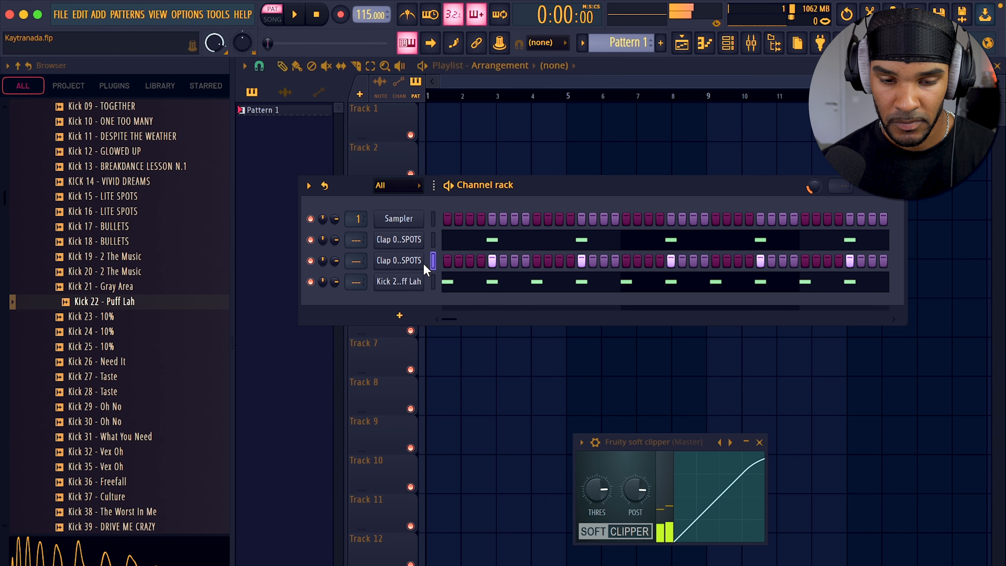
Step: Clone the second clap channel and reverse the sample of the clone
right_click(418, 262)
click(454, 410)
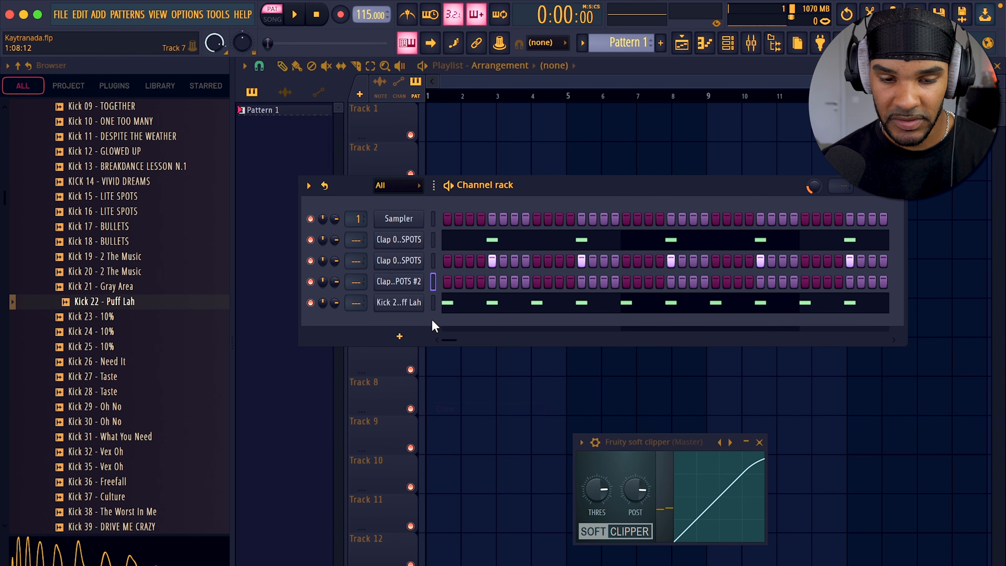
click(414, 290)
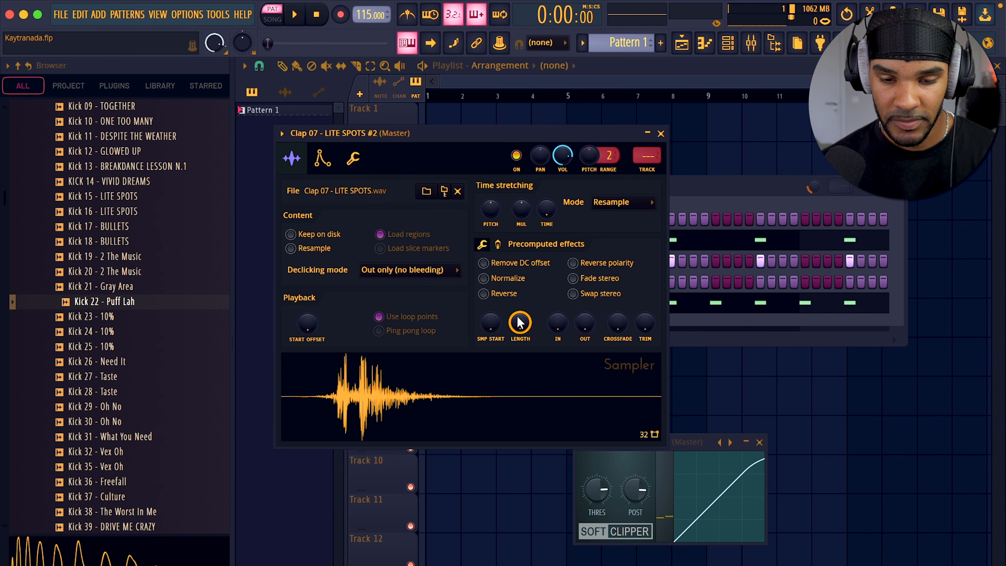
click(504, 293)
key(Escape)
Step: Place hits of the reversed clap on steps 11 and 12 of the first bar, using its piano roll
key(space)
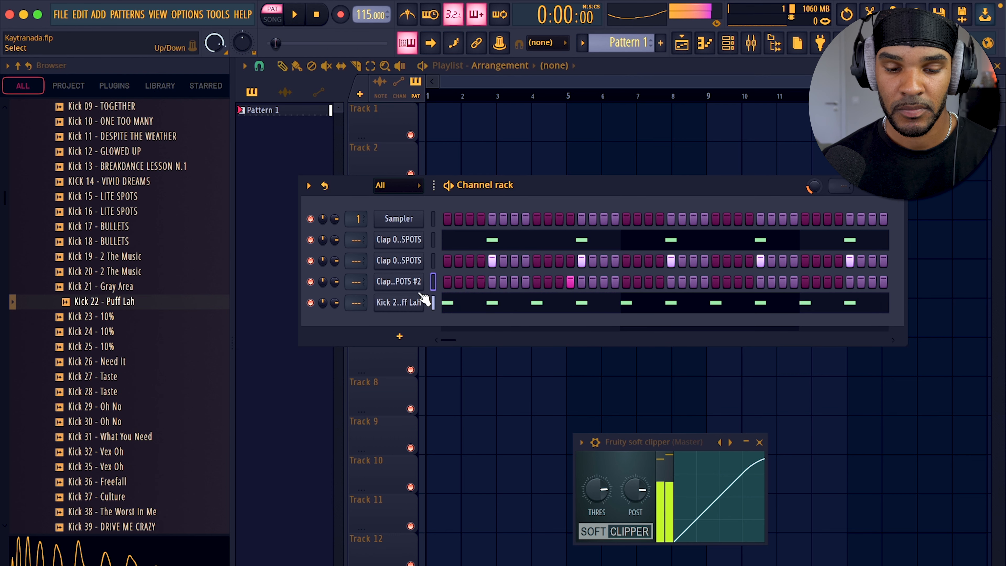
click(399, 282)
click(661, 134)
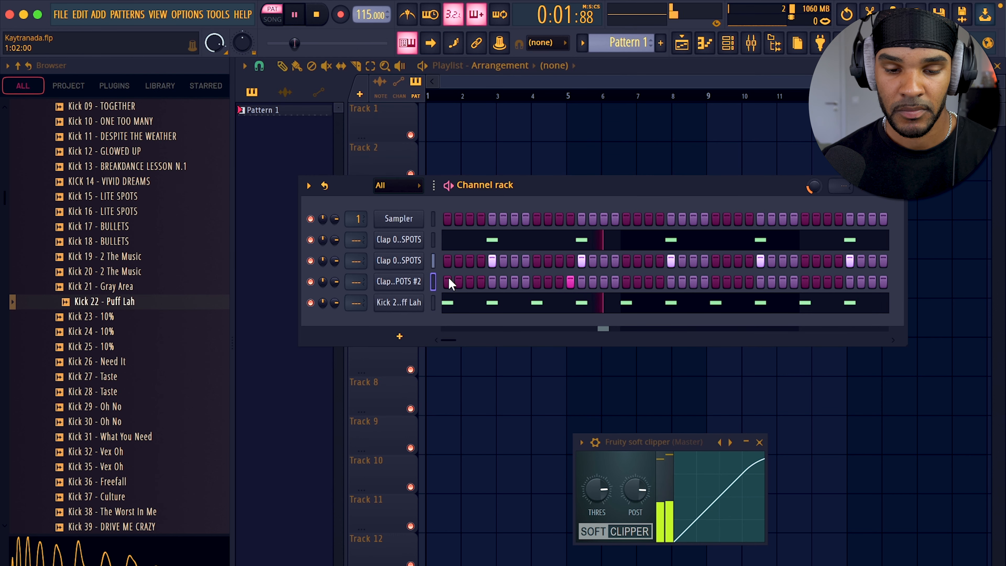
right_click(419, 281)
click(452, 286)
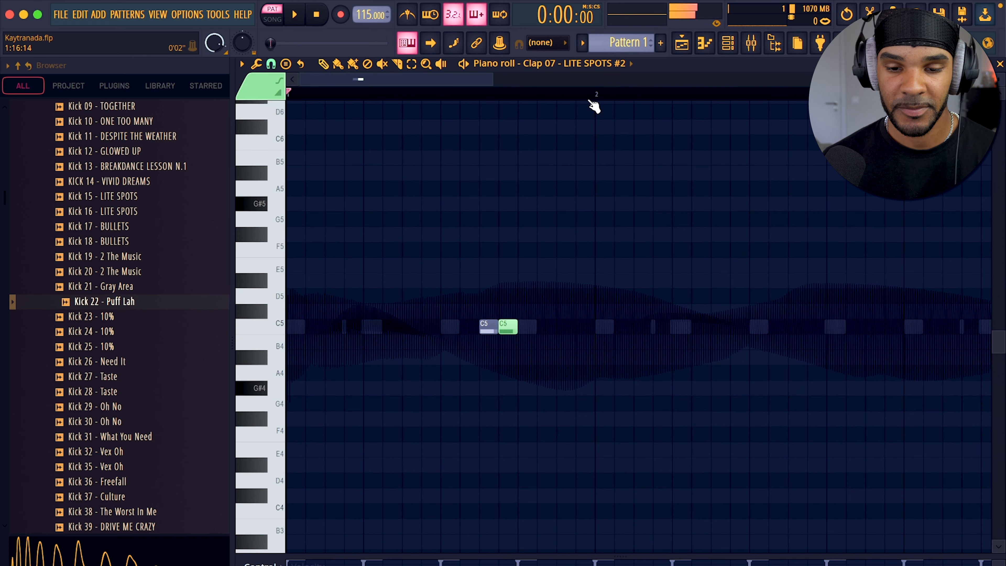
Step: Repeat the pair of reversed clap notes across four bars and transpose them all up one semitone to C#5
key(space)
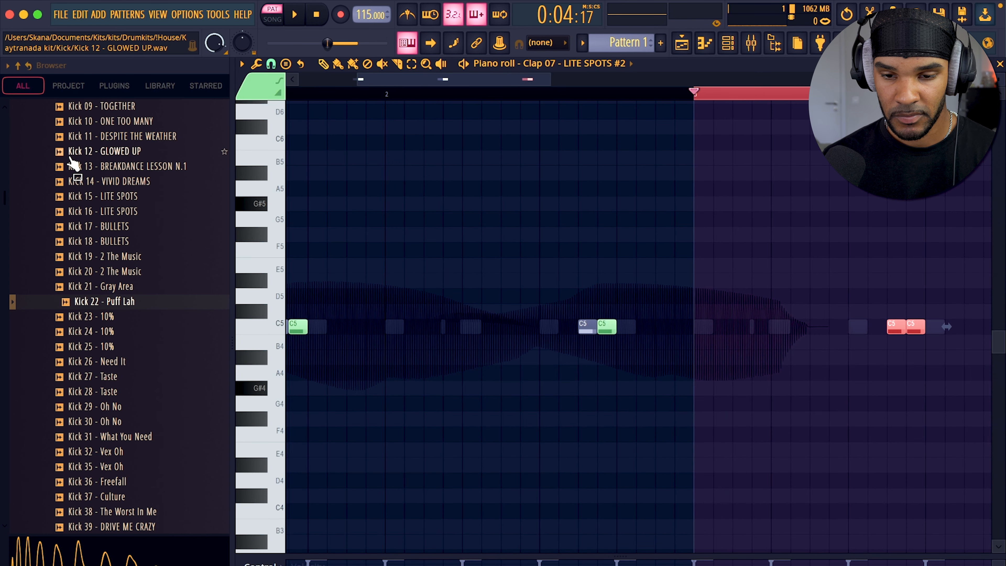
super+right_click(498, 285)
key(space)
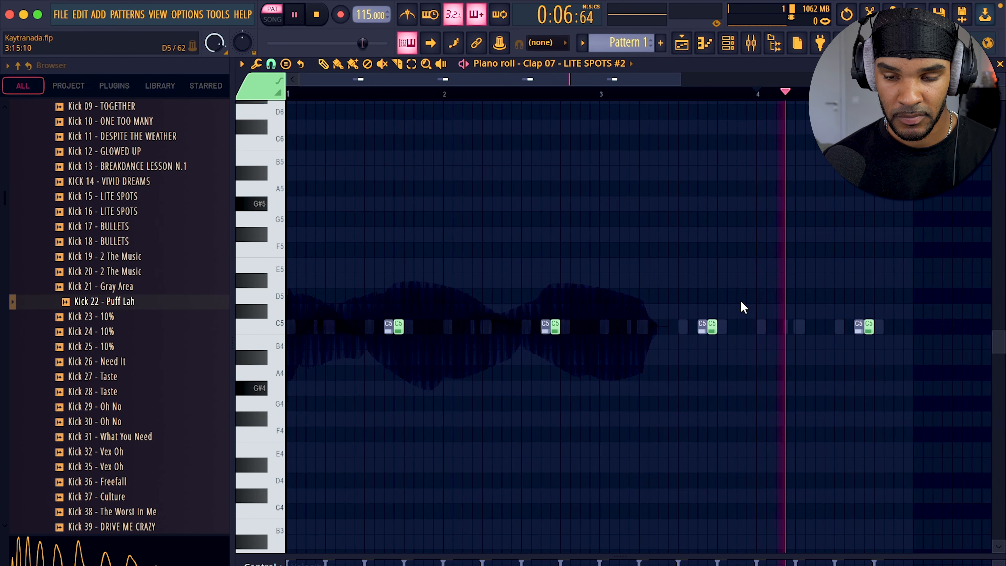
key(shift+Up)
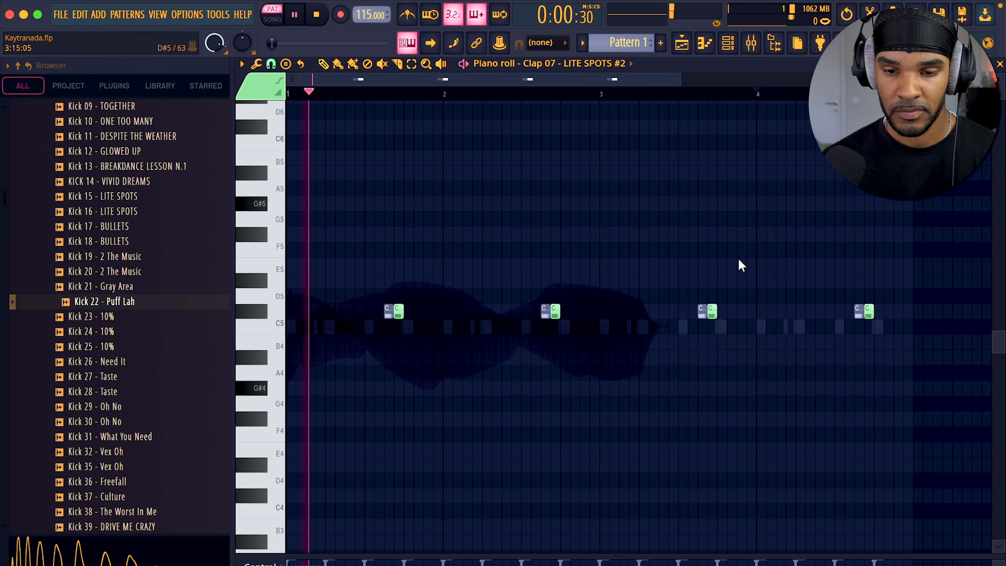
Step: Replace the kick channel's sample with Kick 22 - Puff Lah and route the channel to mixer track 2
click(731, 43)
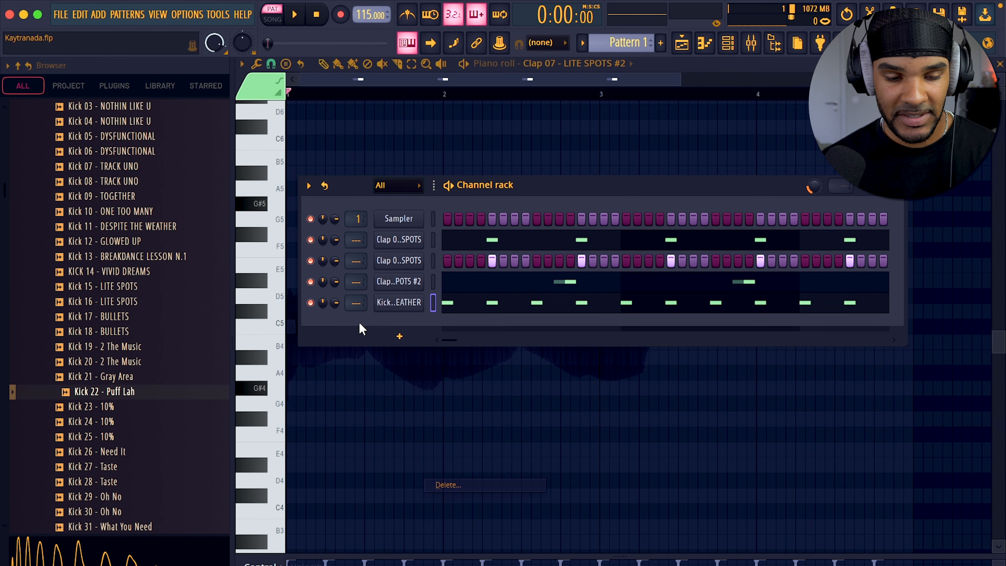
drag(142, 401, 412, 301)
key(ctrl+l)
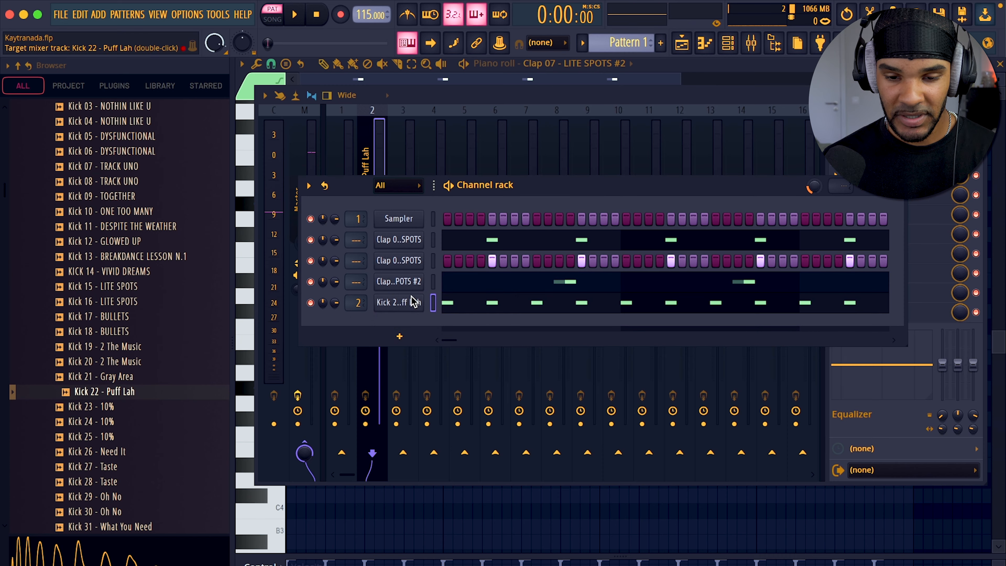
Step: Load Fruity Parametric EQ 2 on the kick's mixer track, cutting everything above about 1 kHz and slightly boosting the bass
click(837, 175)
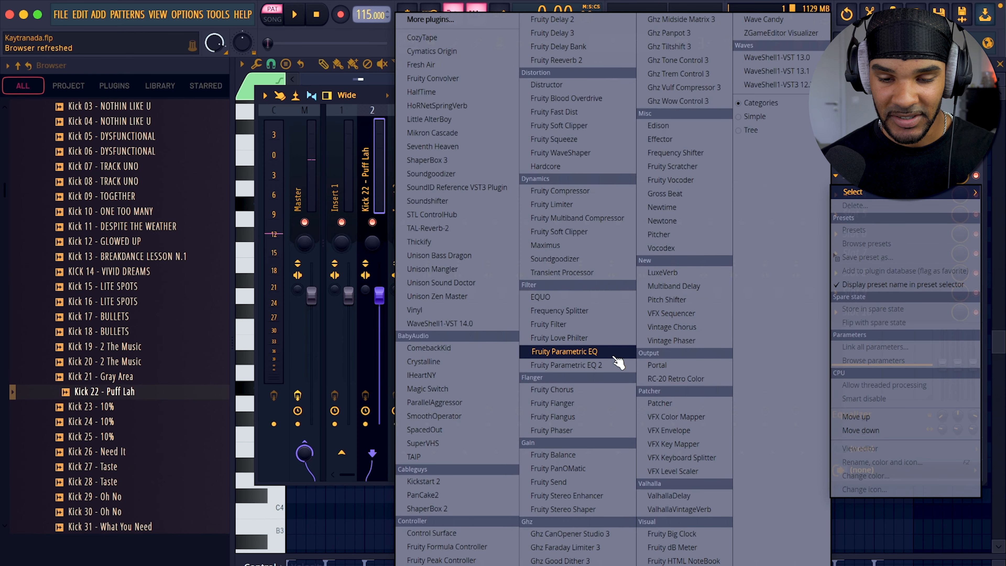
click(605, 368)
key(space)
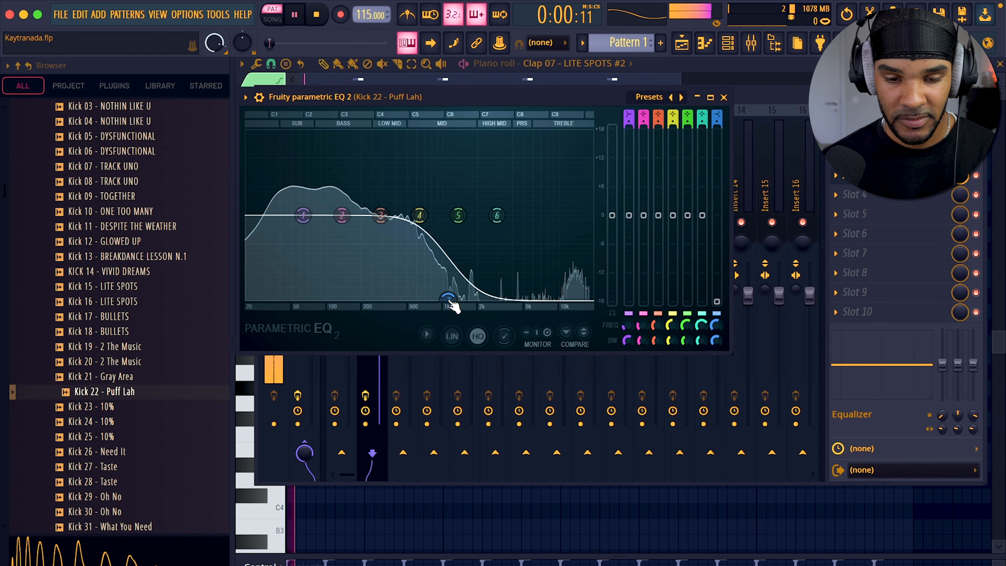
drag(498, 215, 511, 304)
drag(460, 216, 506, 232)
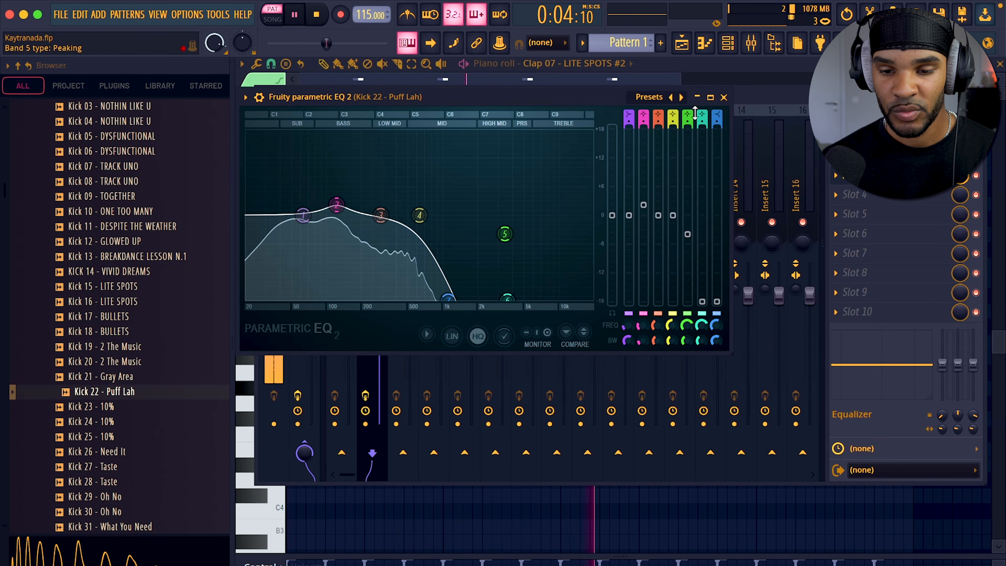
click(724, 97)
key(F9)
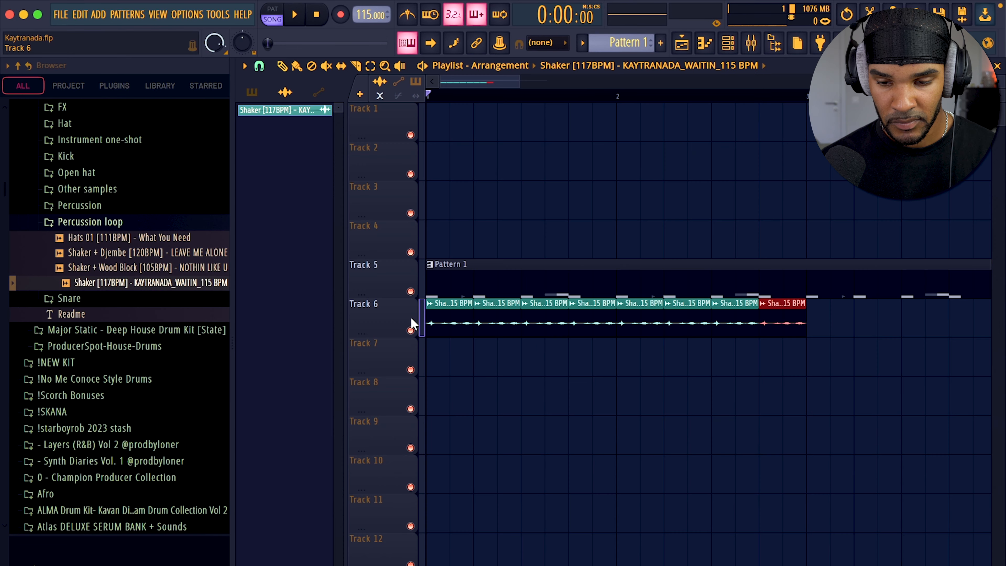
Step: Select the shaker loop clips on Track 6 and duplicate them to fill all four bars beneath Pattern 1
scroll(713, 368, down, 3)
drag(698, 316, 435, 320)
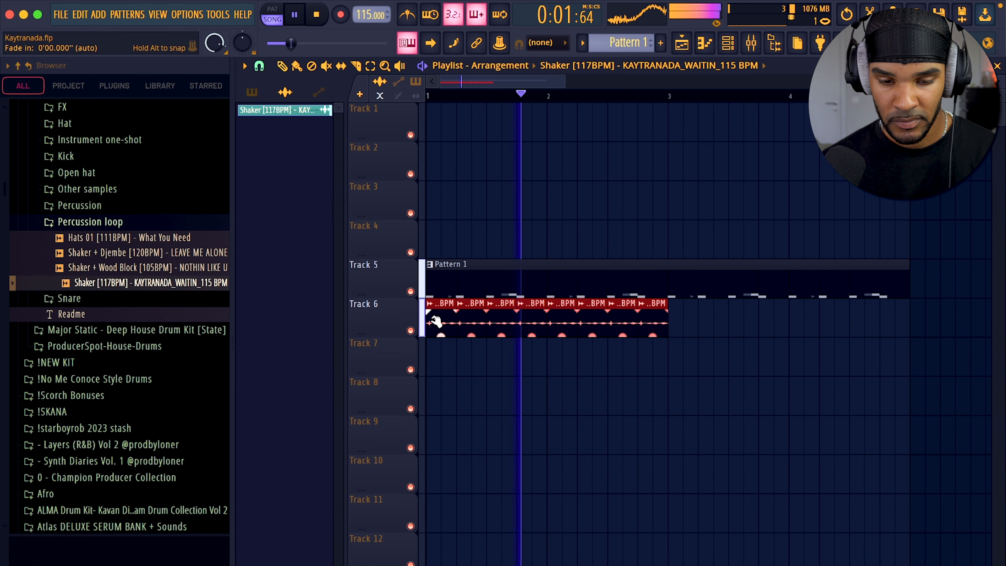
key(super+b)
key(super+d)
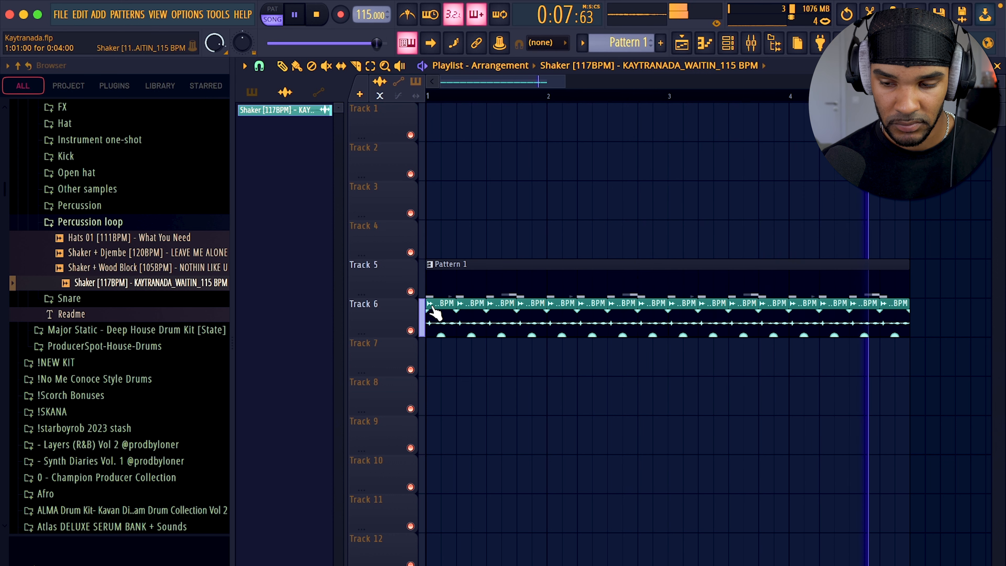
Step: Route the shaker loop to mixer track 4 and load Kickstart 2 in slot 7, choosing the third curve preset in the second row
double_click(443, 306)
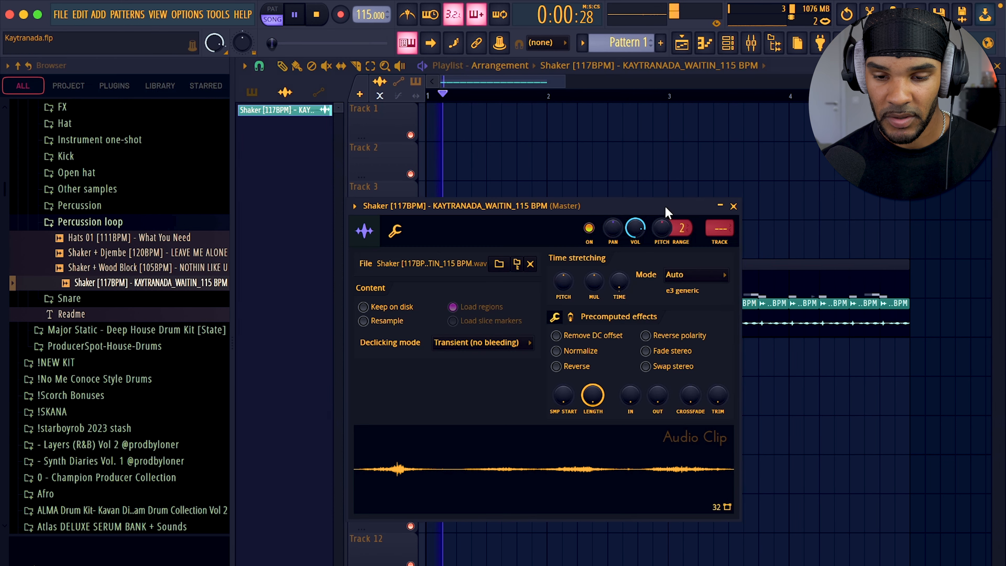
click(719, 242)
click(856, 253)
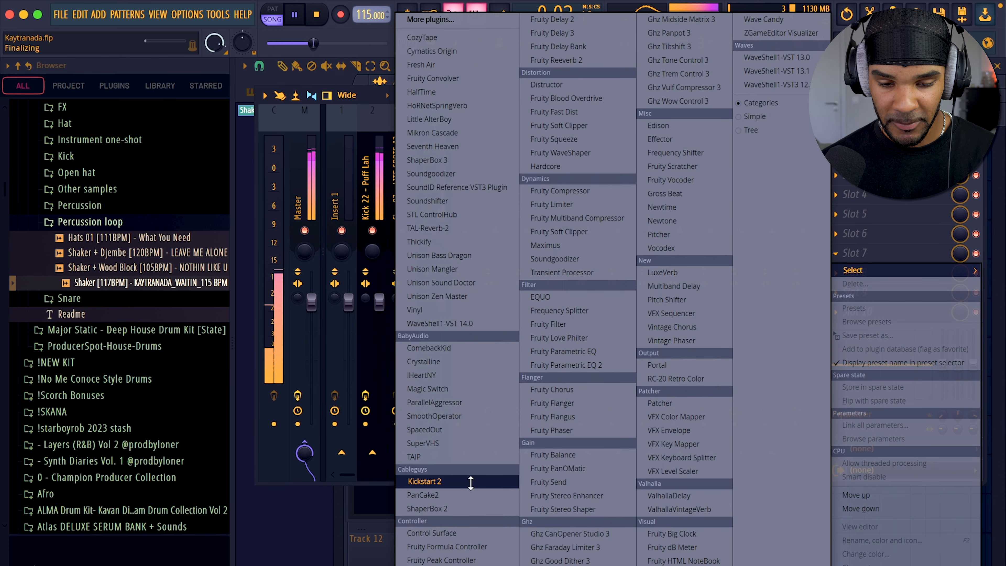
click(471, 482)
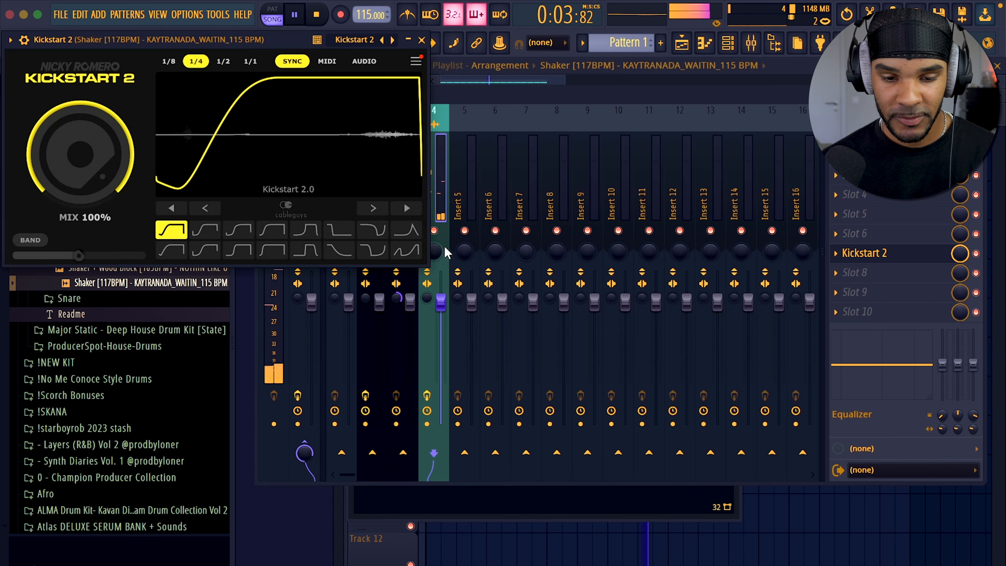
click(239, 250)
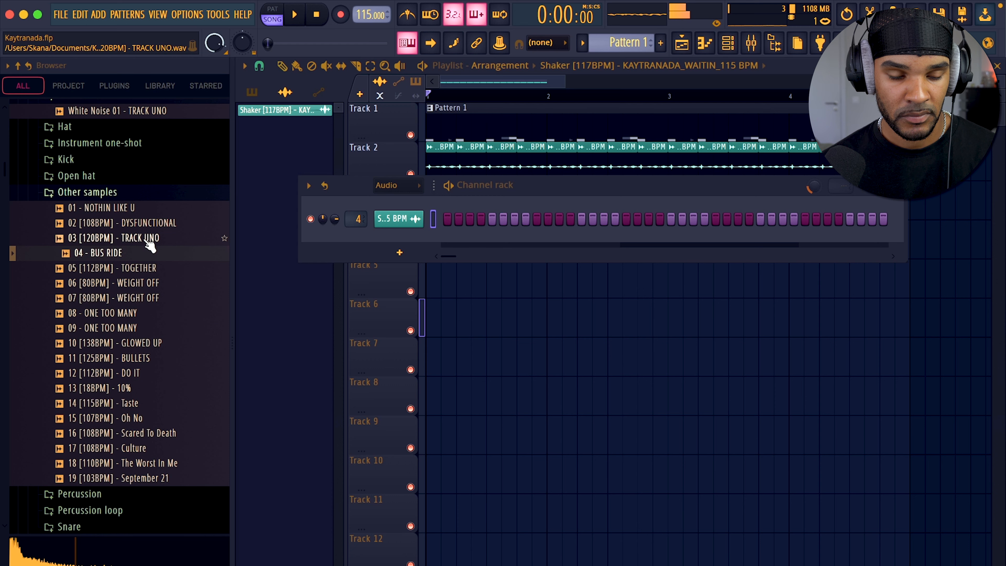
Step: Preview 03 [120BPM] - TRACK UNO, place 04 - BUS RIDE on Track 3 instead, and route it to mixer track 5
click(147, 239)
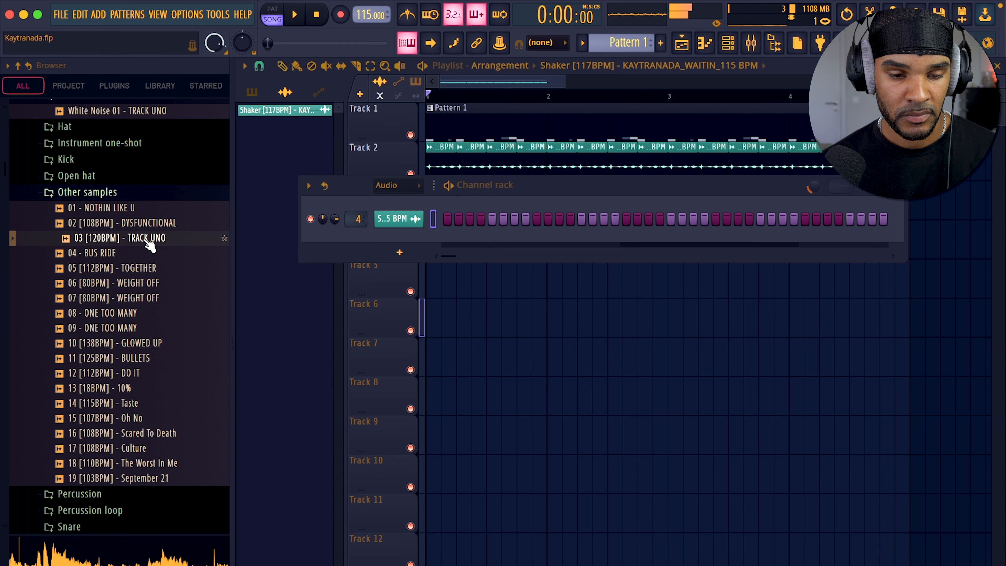
drag(106, 262, 428, 239)
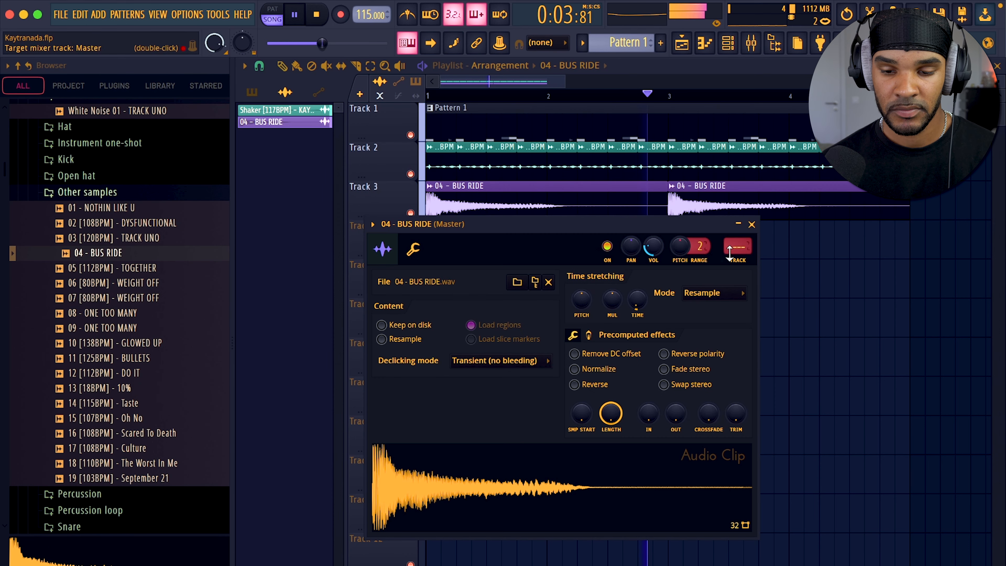
key(F9)
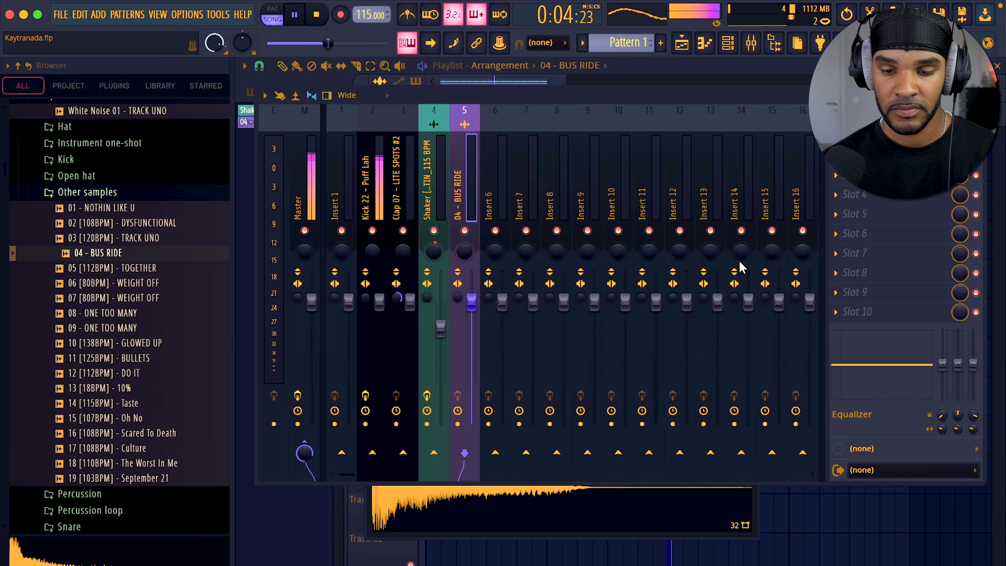
Step: Load ValhallaVintageVerb on the BUS RIDE mixer track with the mix at 59.6 %, and adjust its decay and low cut
click(927, 231)
click(680, 509)
drag(68, 175, 69, 234)
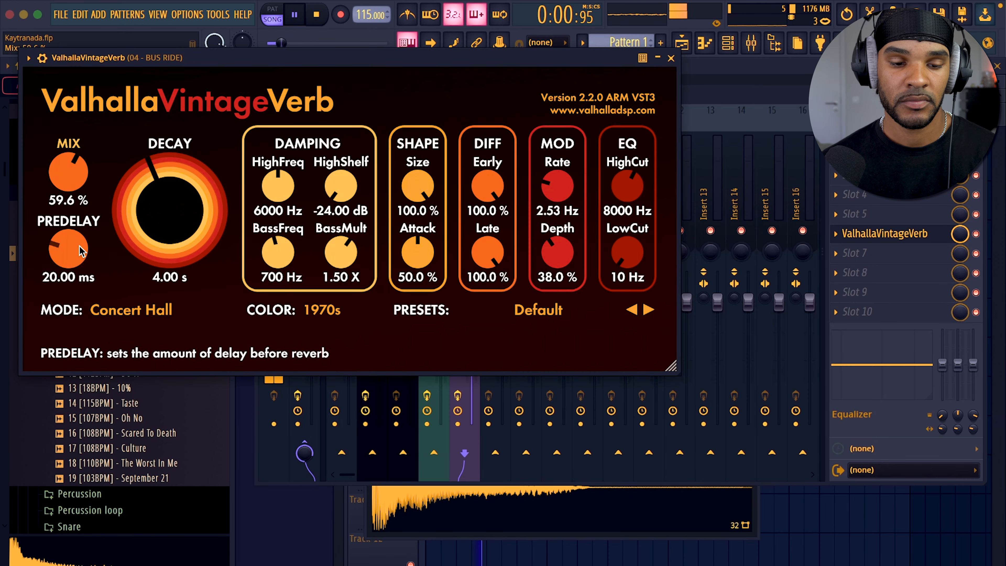
drag(170, 210, 171, 287)
drag(627, 252, 630, 203)
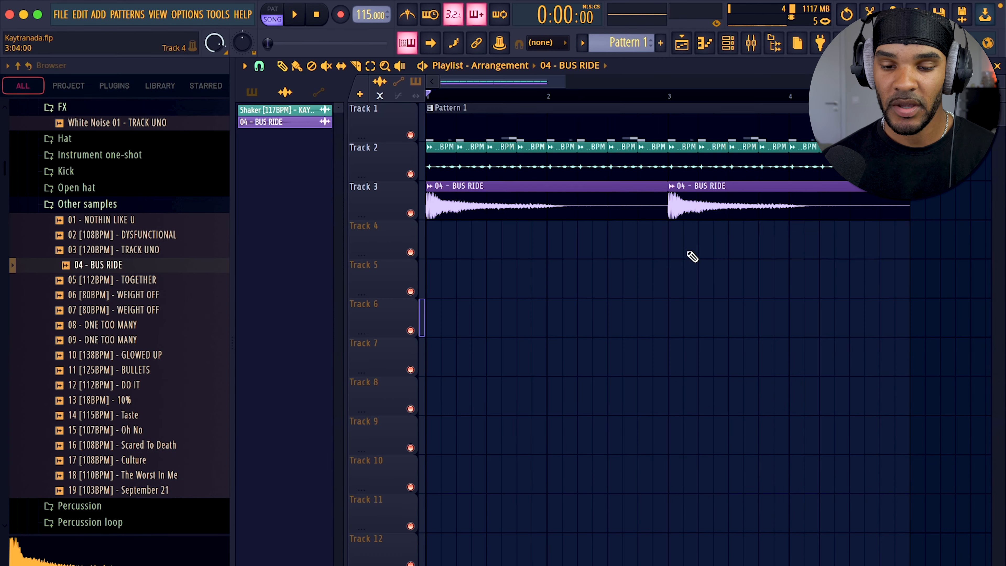
Step: Place another 04 - BUS RIDE clip on Track 4 at bar 3 and make it unique
click(673, 249)
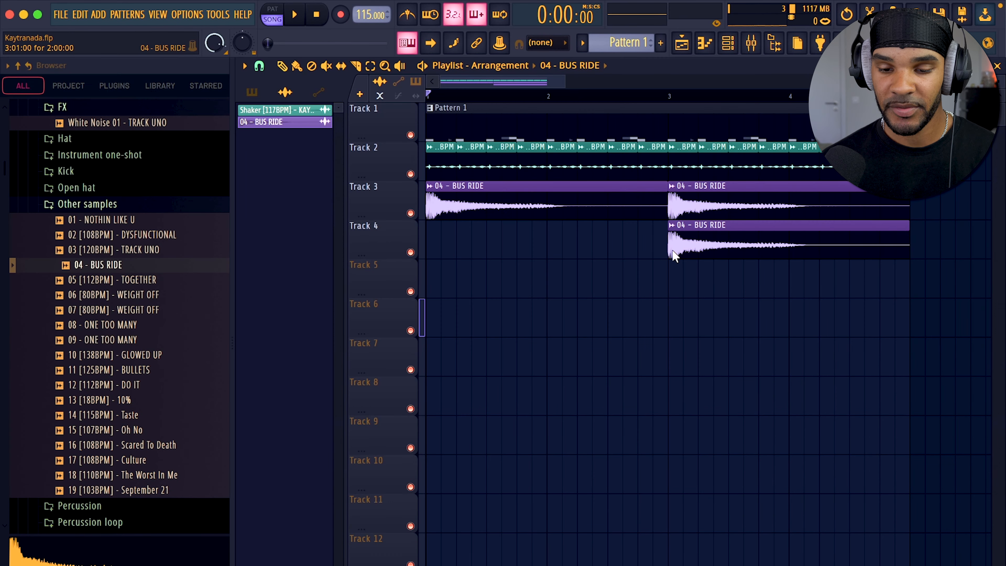
click(671, 225)
click(685, 327)
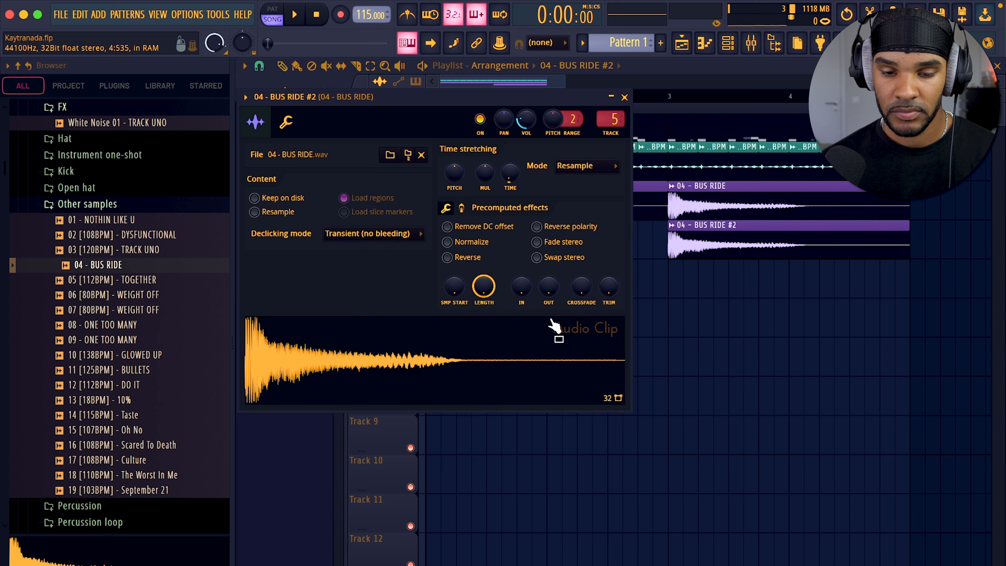
Step: Reverse the unique BUS RIDE clip on Track 4 and play the arrangement from just before bar 3
click(462, 259)
key(Escape)
key(space)
click(663, 96)
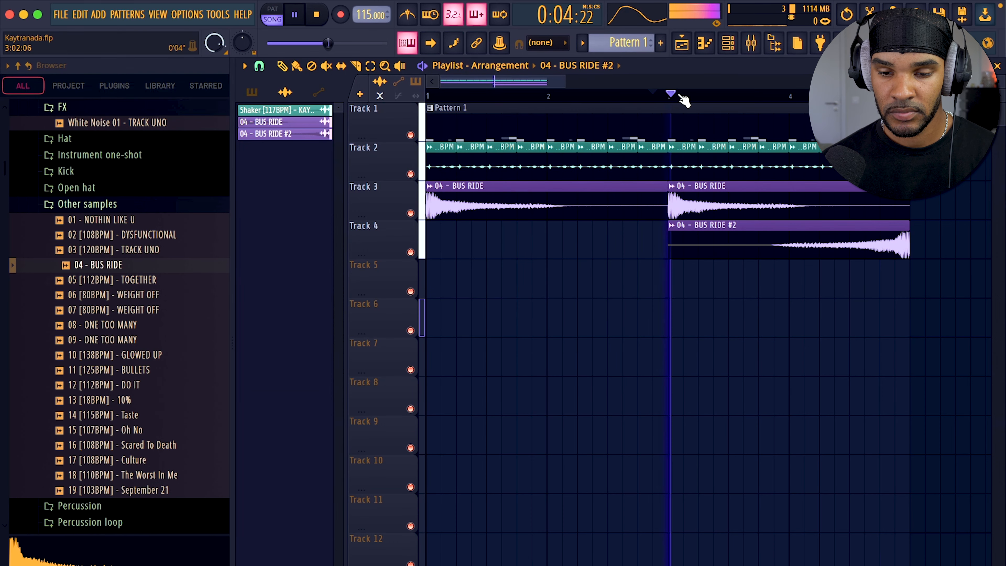
double_click(742, 241)
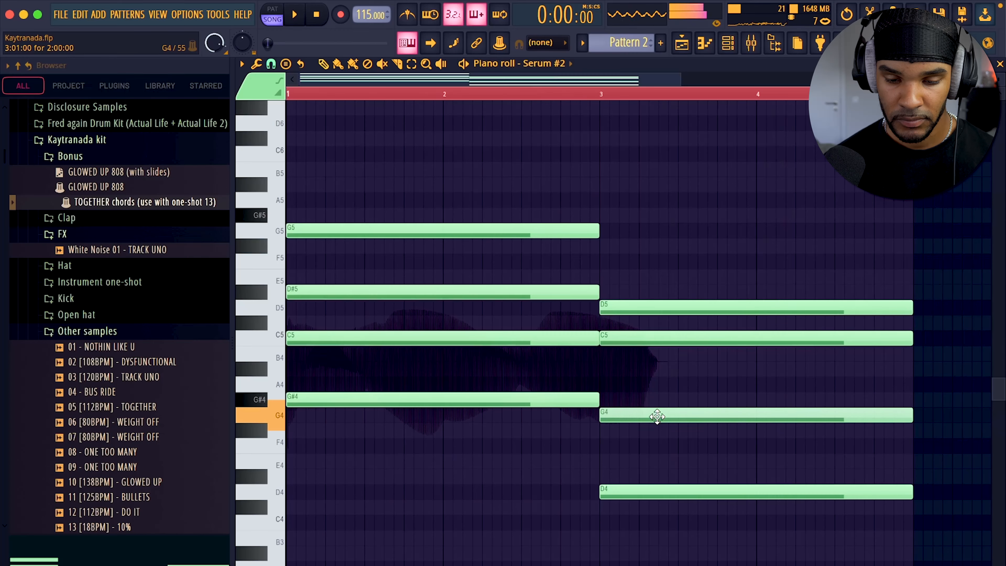
Step: In the Serum #2 chord at bar 3, raise D5 to D#5, try G#4 before settling on G4, and delete the stray high note
drag(653, 417, 654, 402)
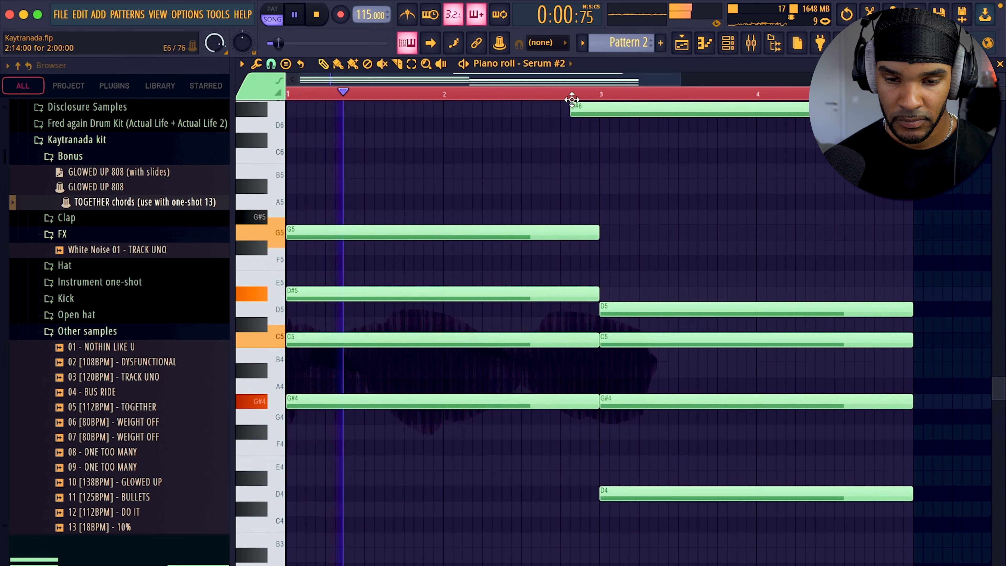
right_click(591, 111)
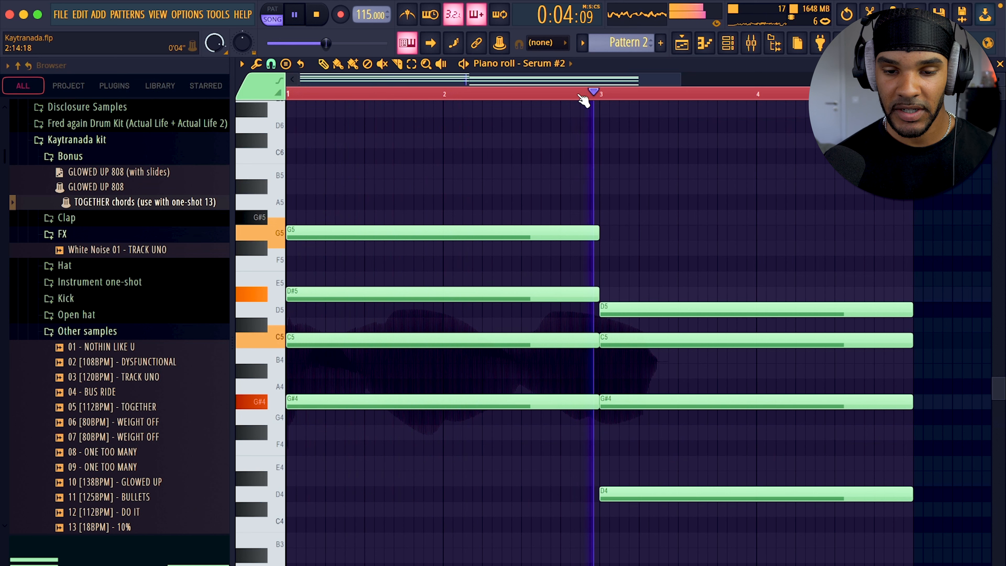
drag(652, 310, 651, 295)
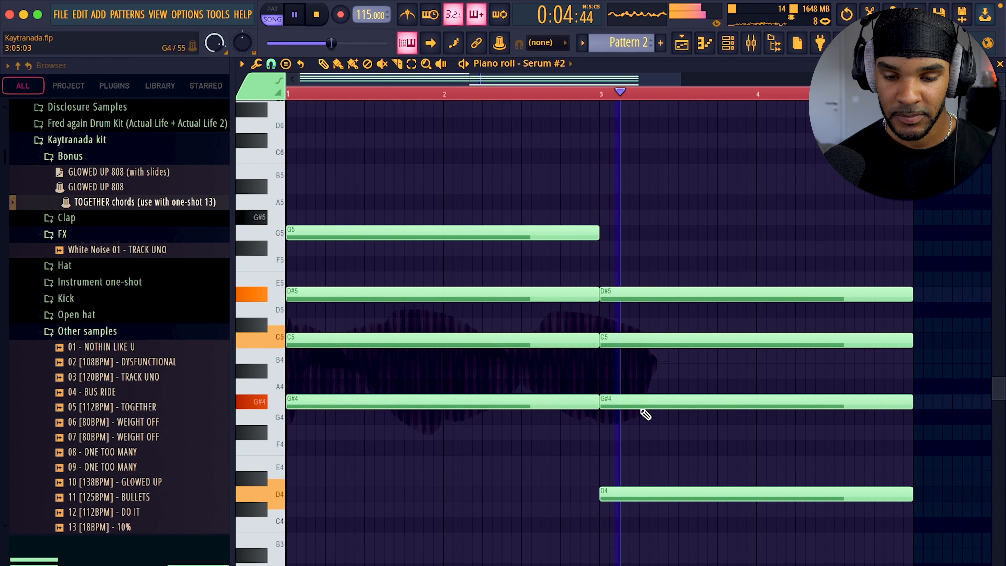
drag(636, 403, 638, 419)
key(space)
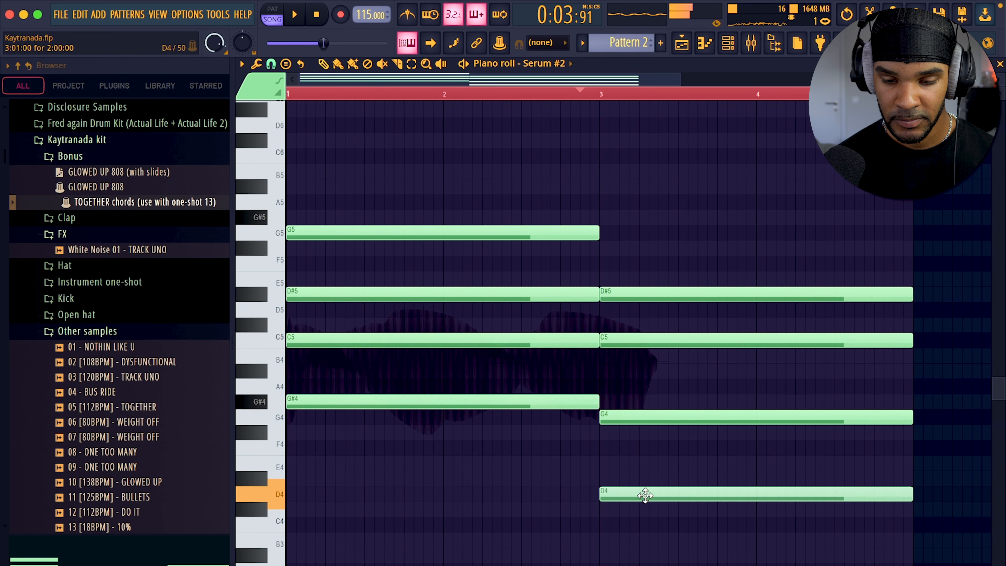
Step: Raise the lowest note of the bar 3 chord from D4 to D#4 and play back the chord progression
drag(645, 495, 645, 480)
key(space)
key(space)
mouse_move(661, 342)
mouse_down()
mouse_move(661, 376)
mouse_move(658, 340)
mouse_up()
key(space)
key(space)
key(space)
key(space)
key(space)
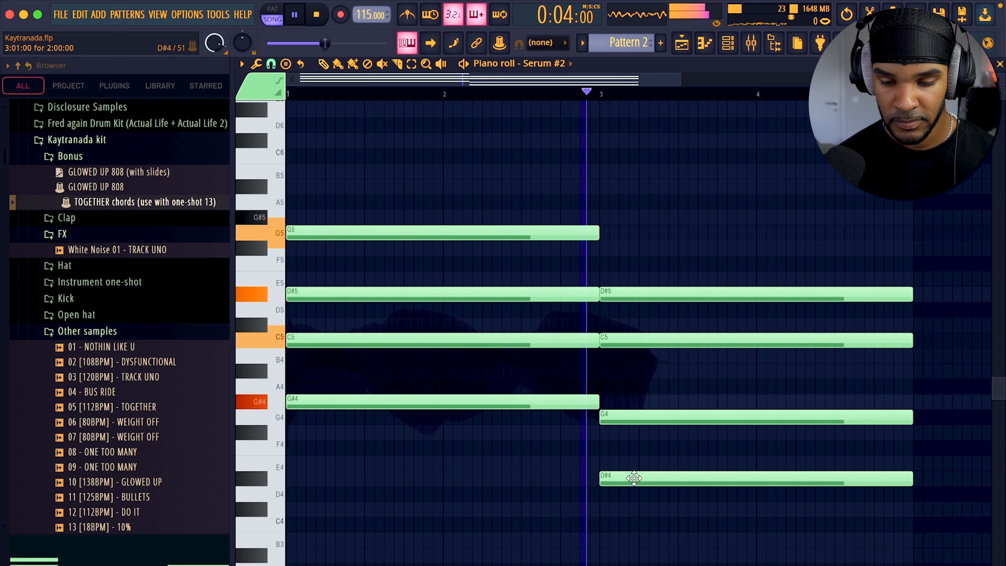
Step: Raise the A#4 note of the bar 3 chord to C5 and play the chord progression
click(318, 14)
key(space)
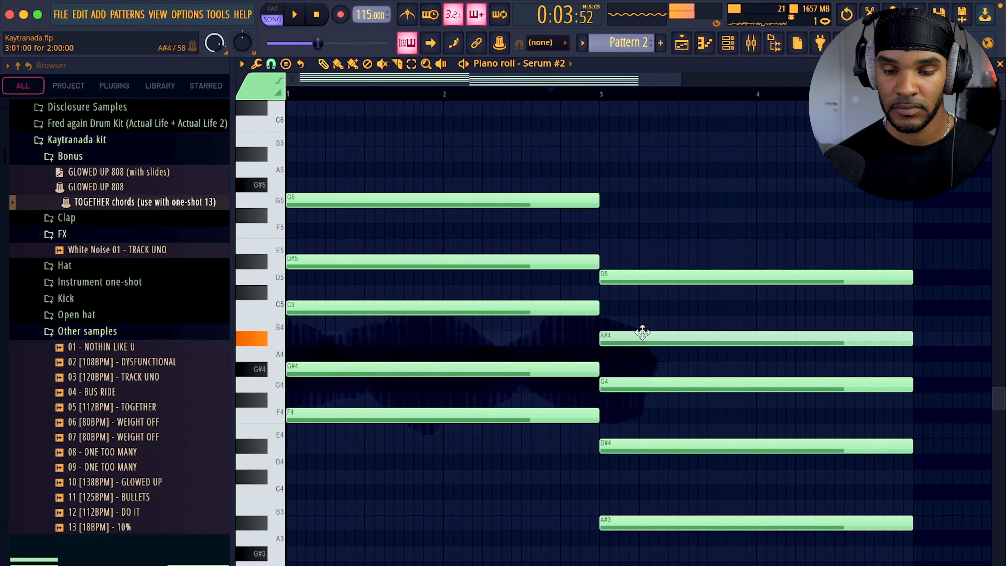
drag(643, 332, 646, 304)
key(space)
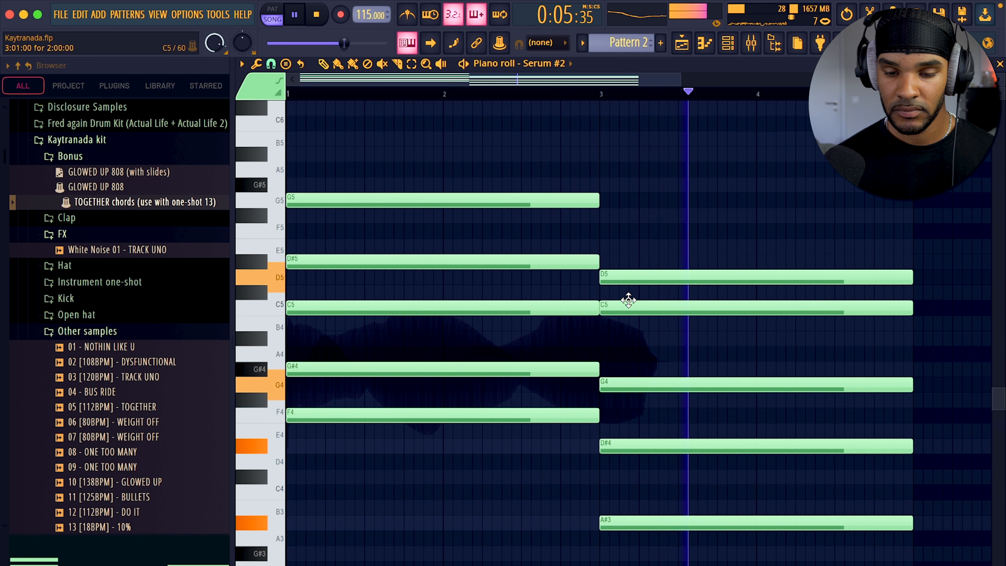
Step: Apply a slight strum to the Serum #2 chords and randomize their note levels
key(alt+s)
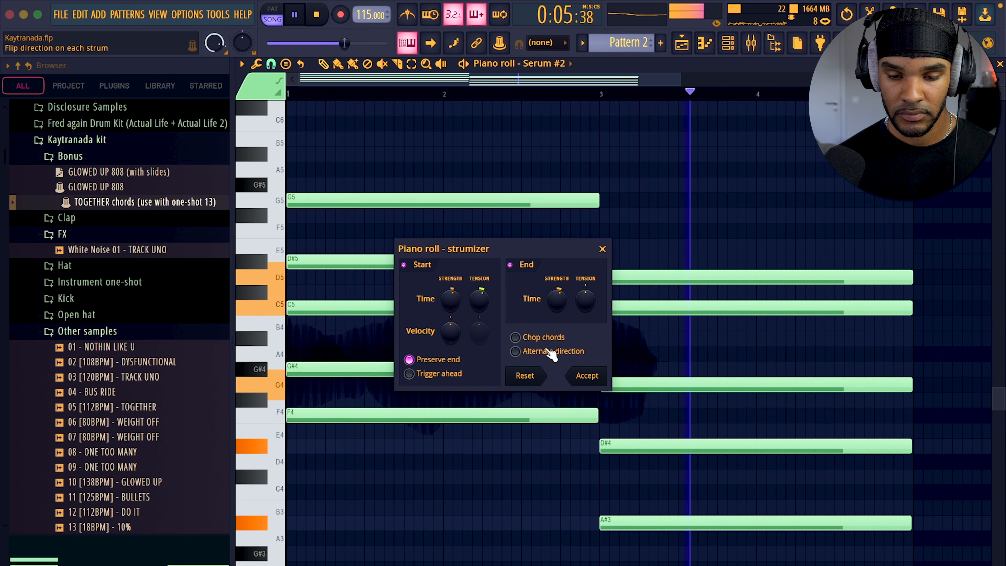
click(588, 376)
key(alt+r)
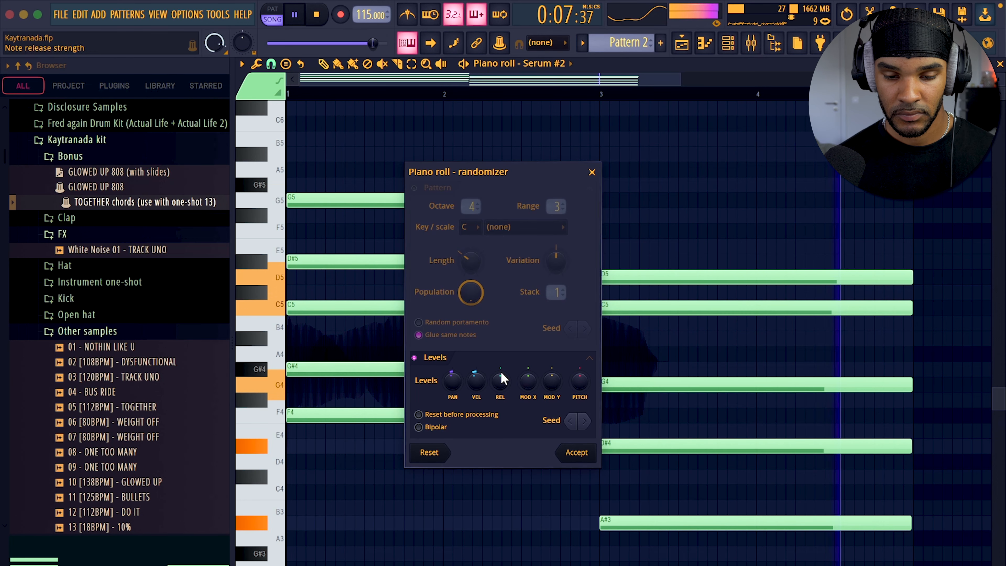
click(576, 451)
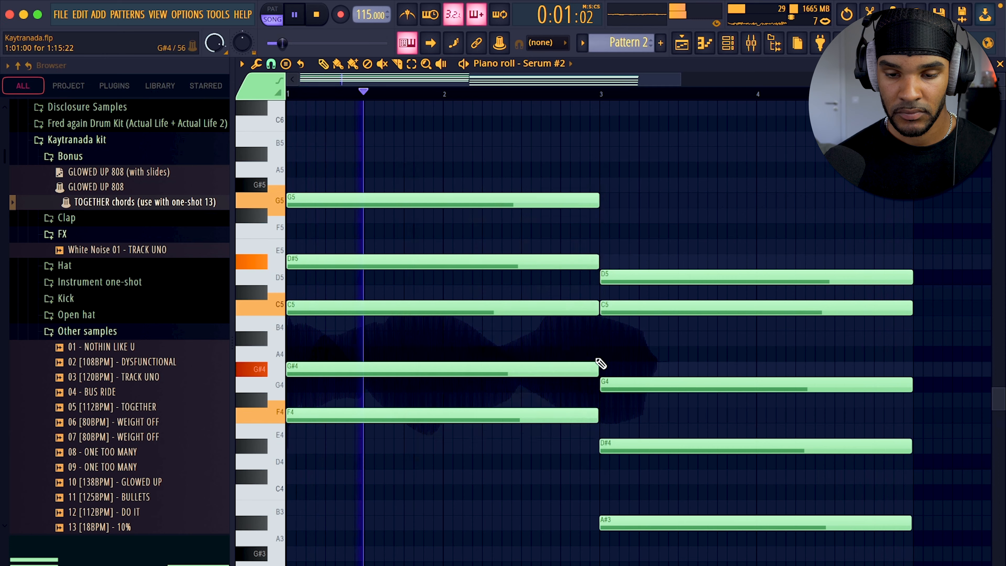
Step: Open the Serum channel's notes in the piano roll for Pattern 2
click(728, 43)
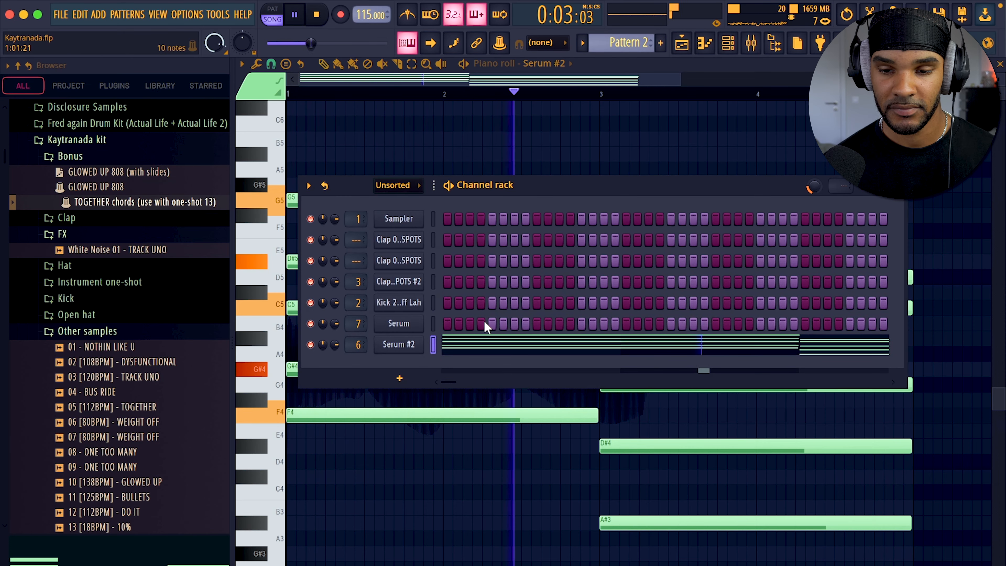
click(751, 42)
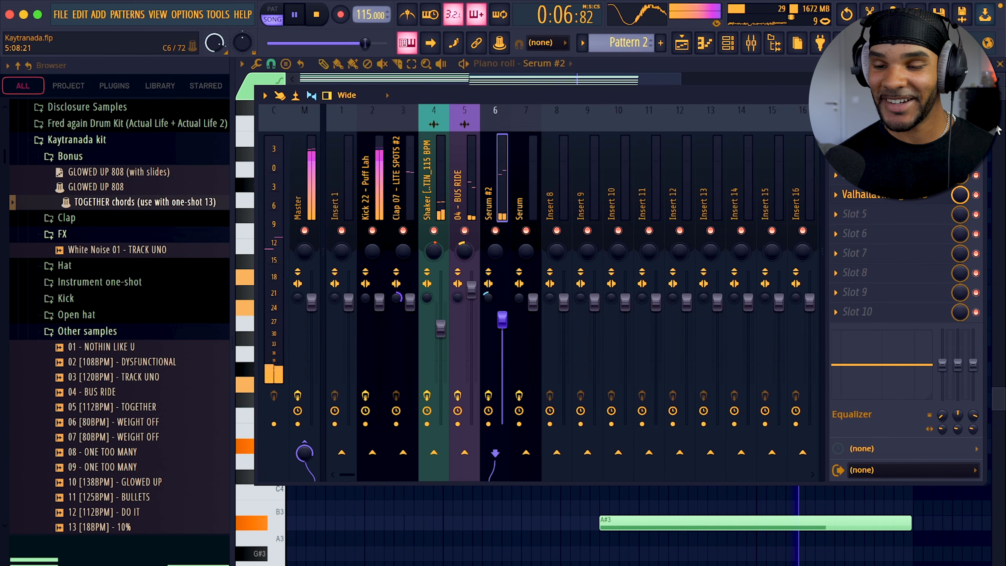
key(Escape)
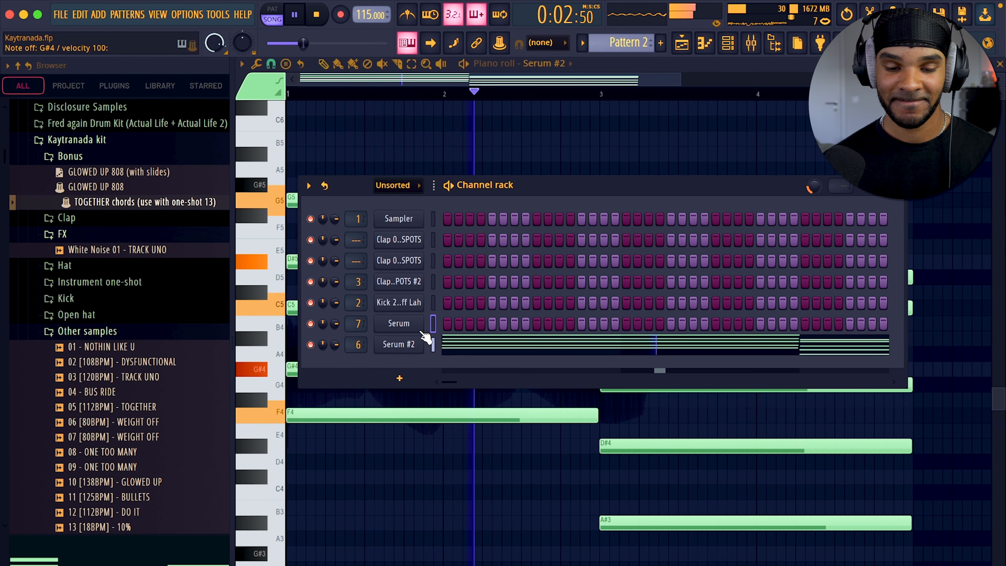
right_click(400, 328)
click(440, 322)
Step: Enter short Serum melody notes G4 and G5 in bar 1 and C6 in bar 2
key(space)
drag(295, 185, 260, 199)
key(space)
key(space)
key(super+a)
scroll(315, 202, right, 1)
key(super+Down)
key(space)
key(super+d)
drag(297, 236, 306, 198)
key(space)
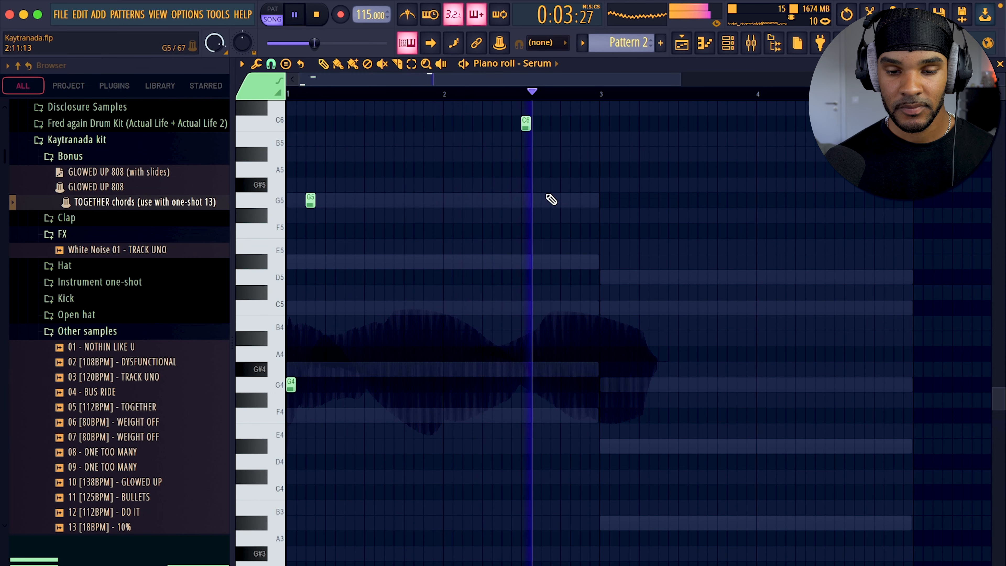
Step: Add G#5, G5 and C5 late in bar 2, D#4 and G5 in bar 3, and G5, F5 and D5 in bar 4
key(space)
click(543, 185)
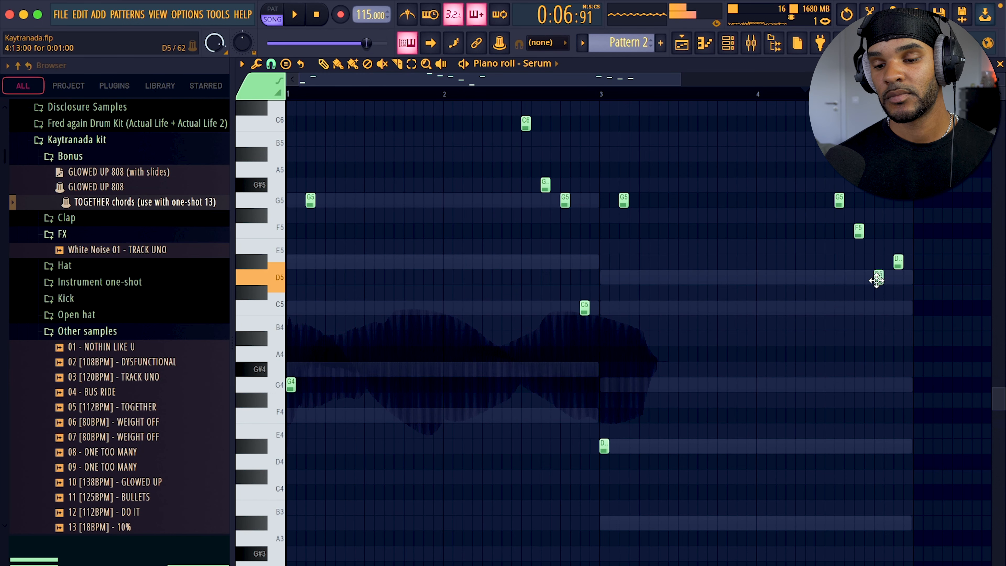
key(space)
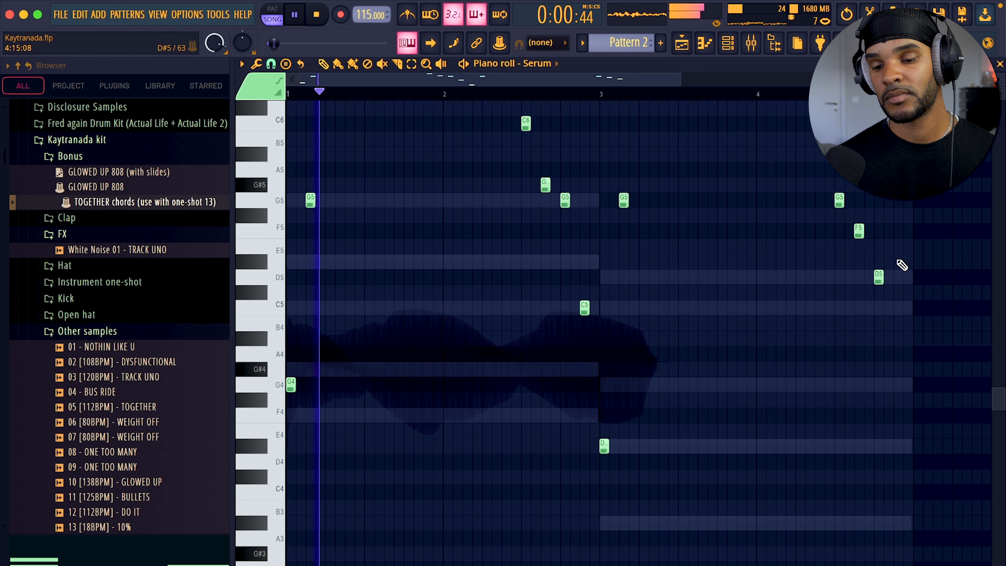
Step: Add Kickstart 2 to slot 8 of the Serum mixer track, select the Mids Chain curve and adjust its mix
key(F6)
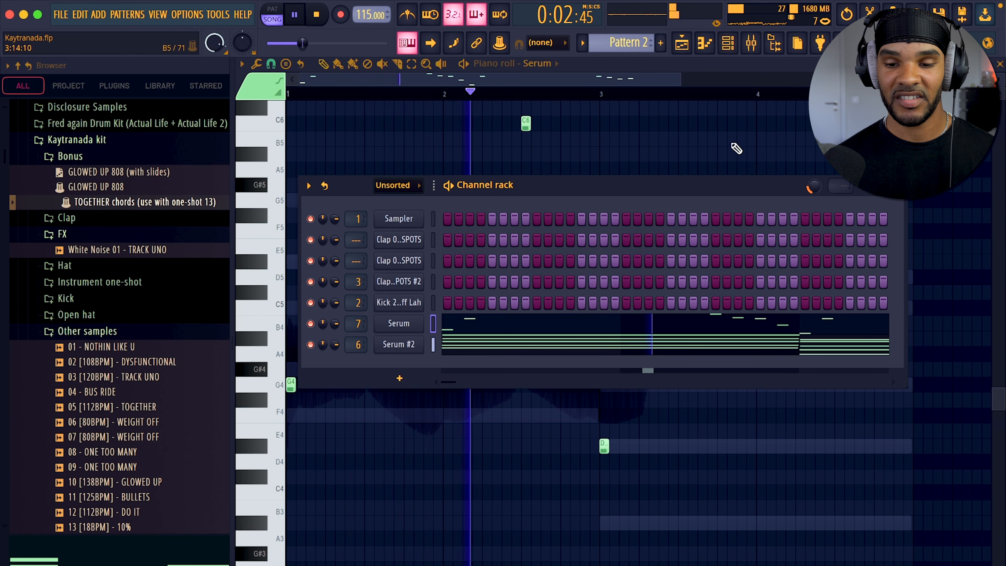
click(751, 42)
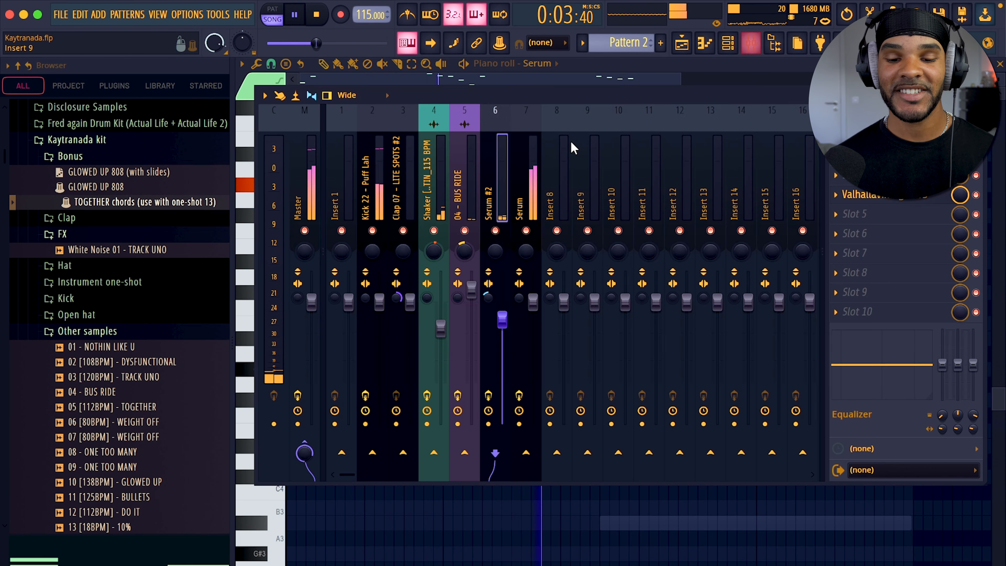
click(527, 163)
click(855, 272)
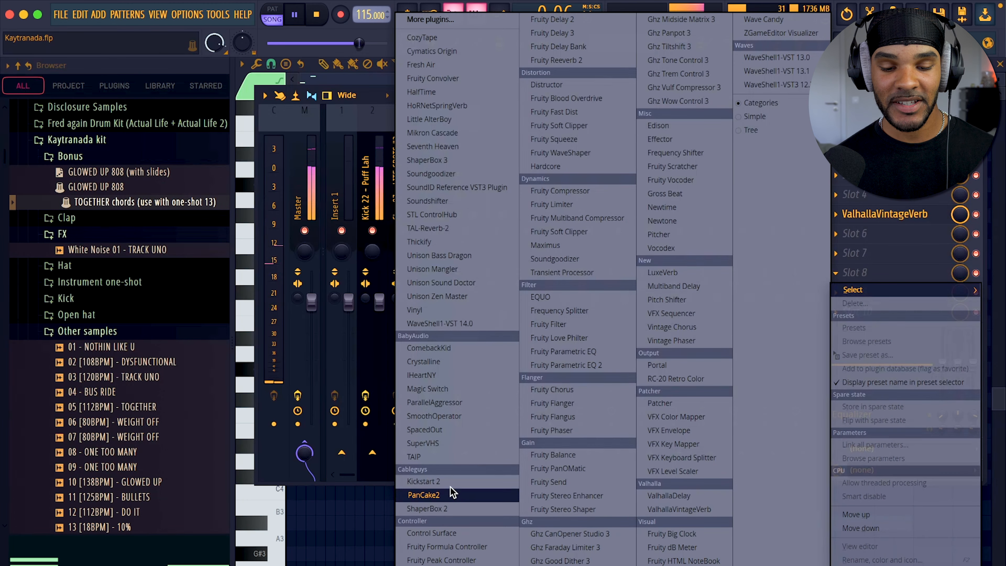
click(423, 481)
click(336, 377)
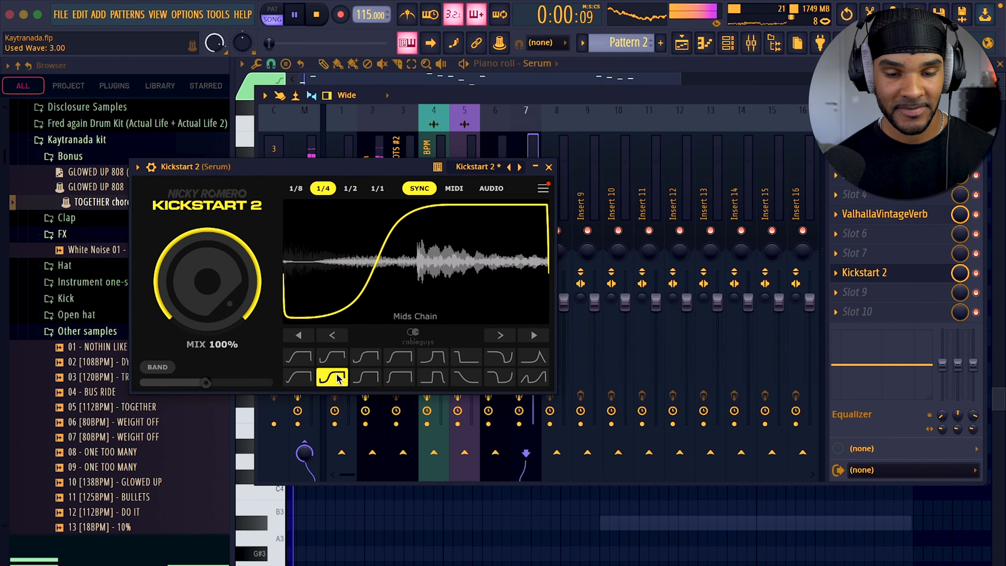
drag(253, 258, 255, 267)
click(549, 167)
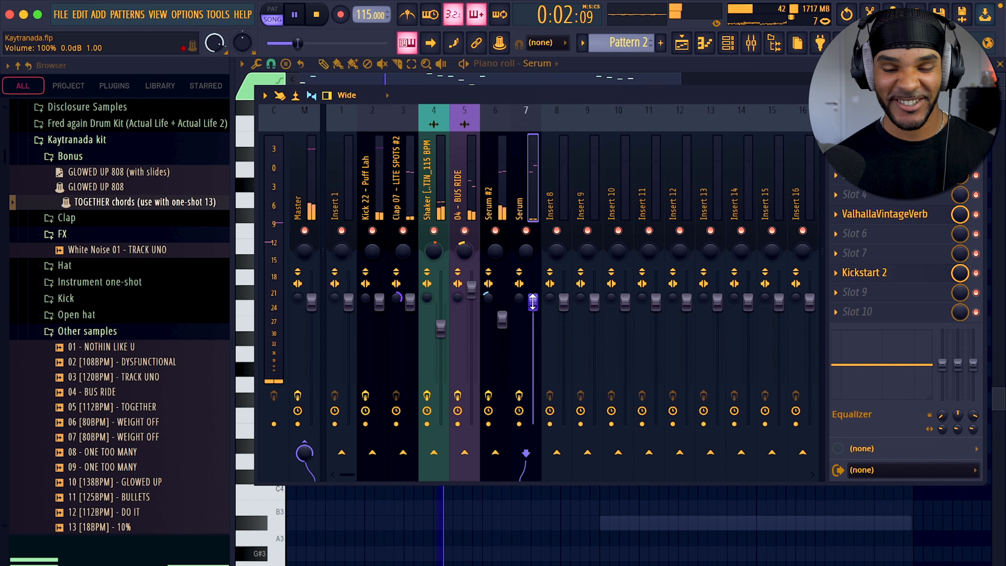
Step: Pan the Serum mixer track 11% right and set its ValhallaVintageVerb to 4.43 s decay and 42.1% mix
drag(523, 256, 523, 247)
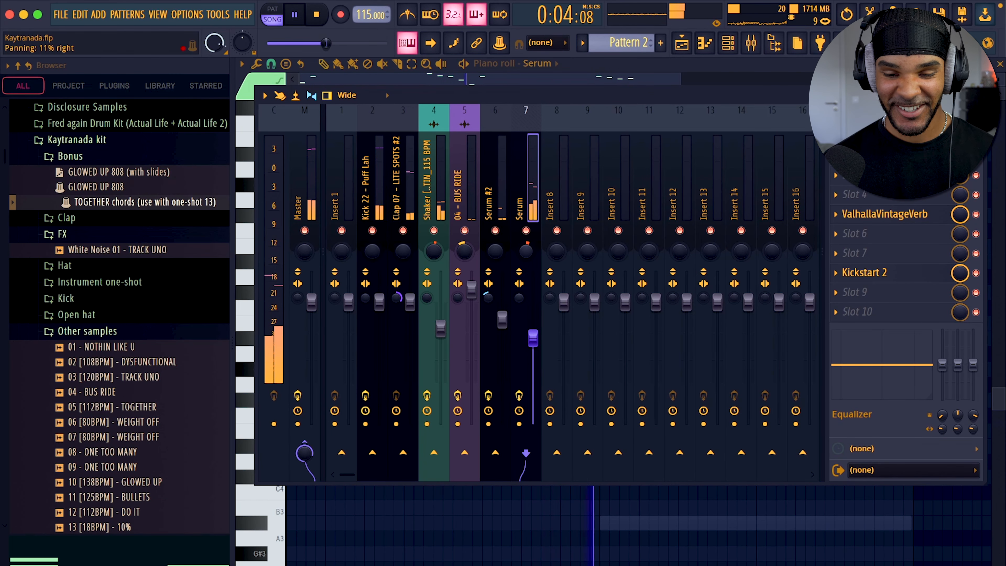
click(885, 216)
drag(209, 273, 208, 253)
drag(109, 219, 110, 197)
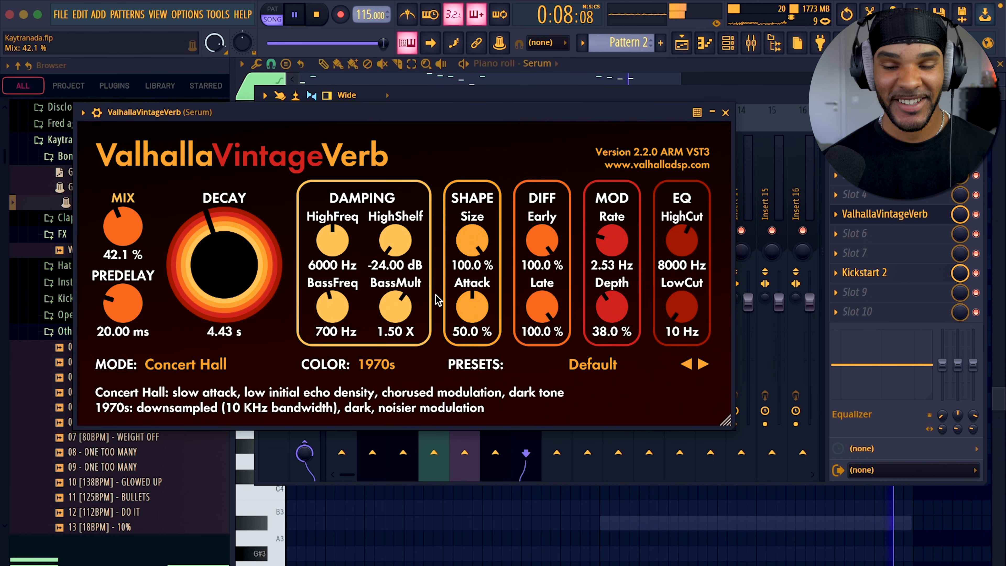
click(726, 113)
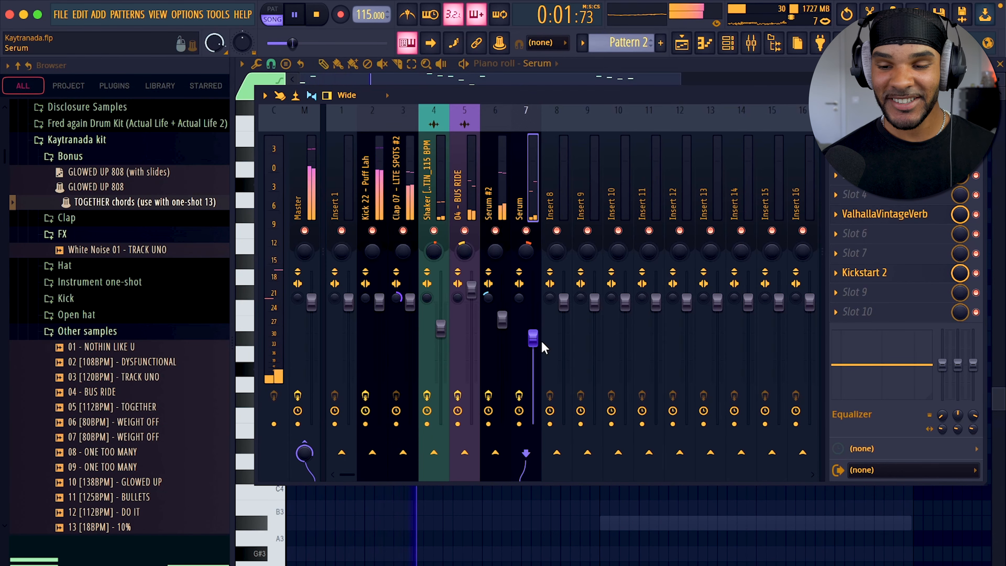
key(F9)
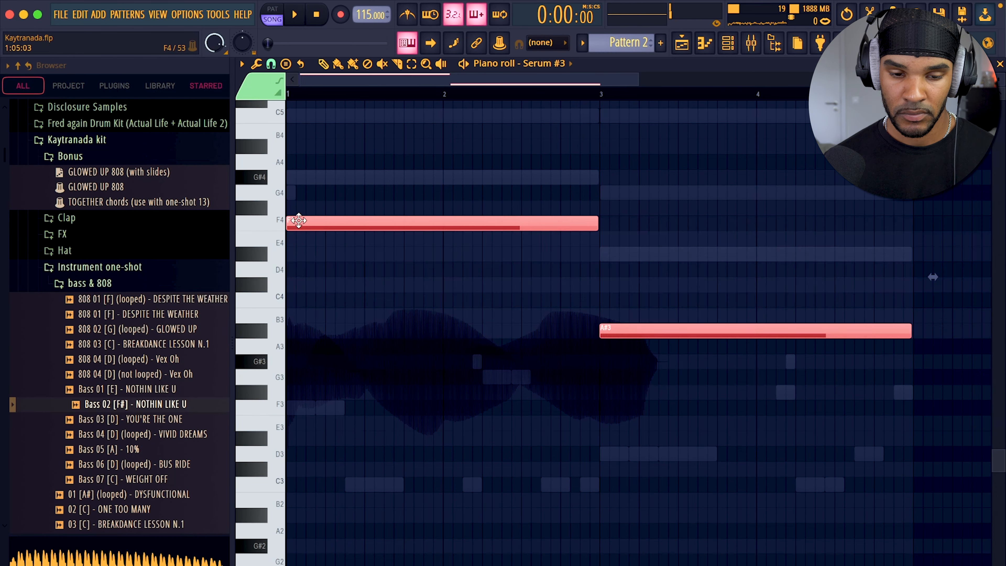
Step: Lower the two long Serum #3 notes by one octave to F3 and A#2
key(space)
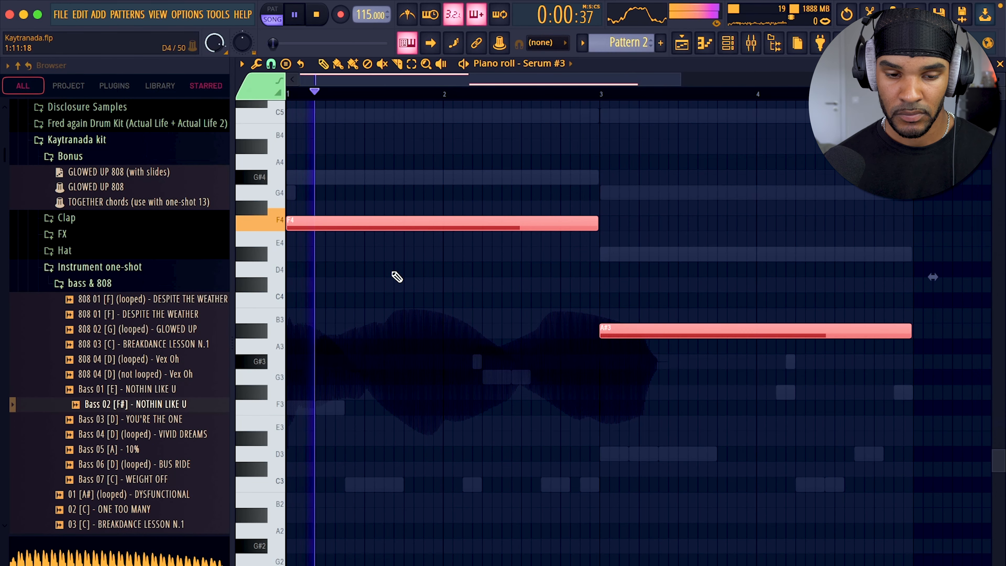
key(ctrl+Down)
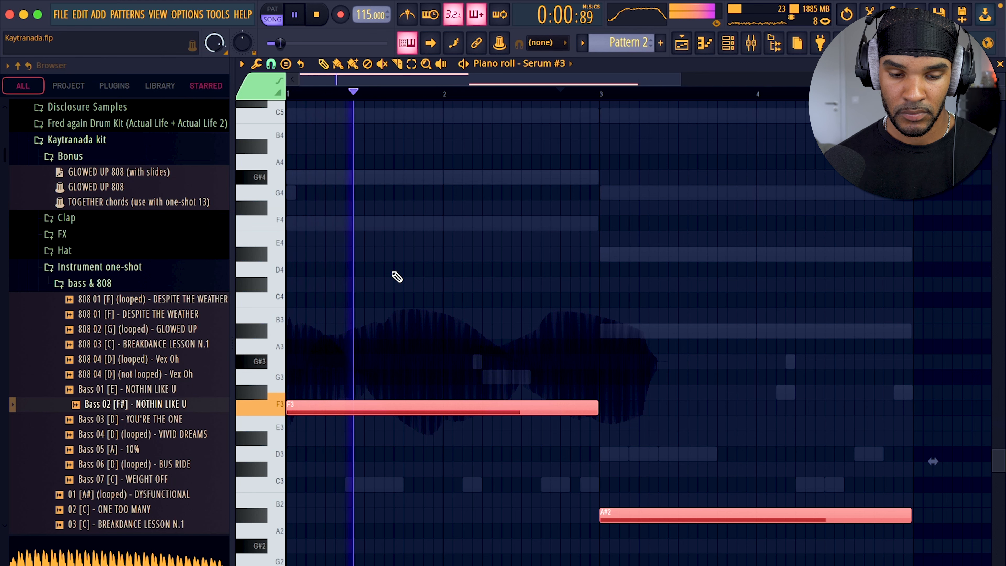
key(shift+d)
Step: Shorten the Serum #3 notes and repeat the short F note back to back across bars 1 and 2
key(space)
key(ctrl+b)
key(ctrl+b)
key(ctrl+b)
key(ctrl+b)
key(ctrl+b)
key(ctrl+b)
key(ctrl+b)
key(ctrl+b)
key(ctrl+b)
key(ctrl+b)
key(ctrl+b)
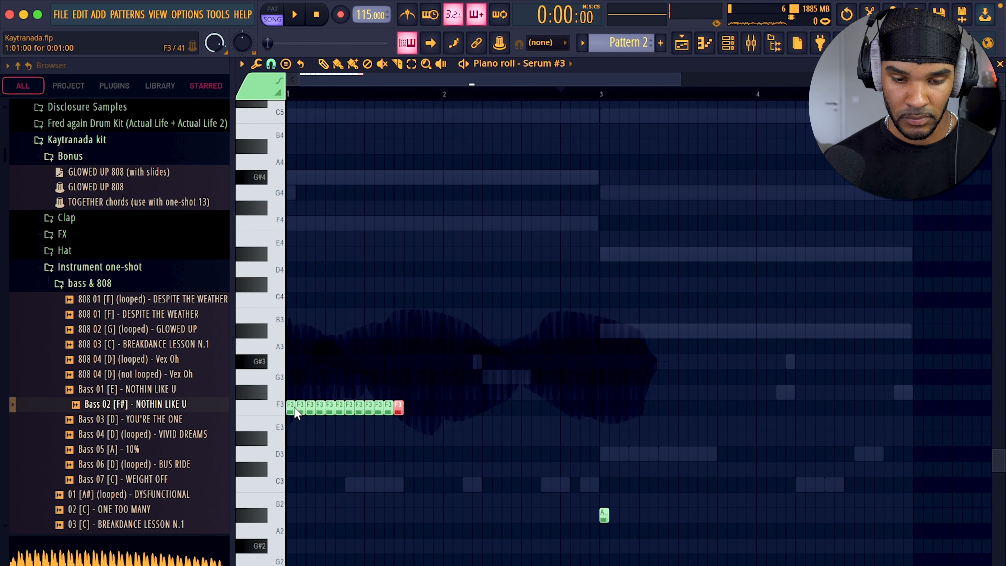
key(space)
drag(468, 406, 274, 412)
key(ctrl+b)
Step: Delete the leftover A# note and duplicate the F note row into bars 3 and 4, lowered to C
drag(564, 492, 637, 514)
key(Delete)
key(ctrl+b)
key(shift+Down)
key(shift+Down)
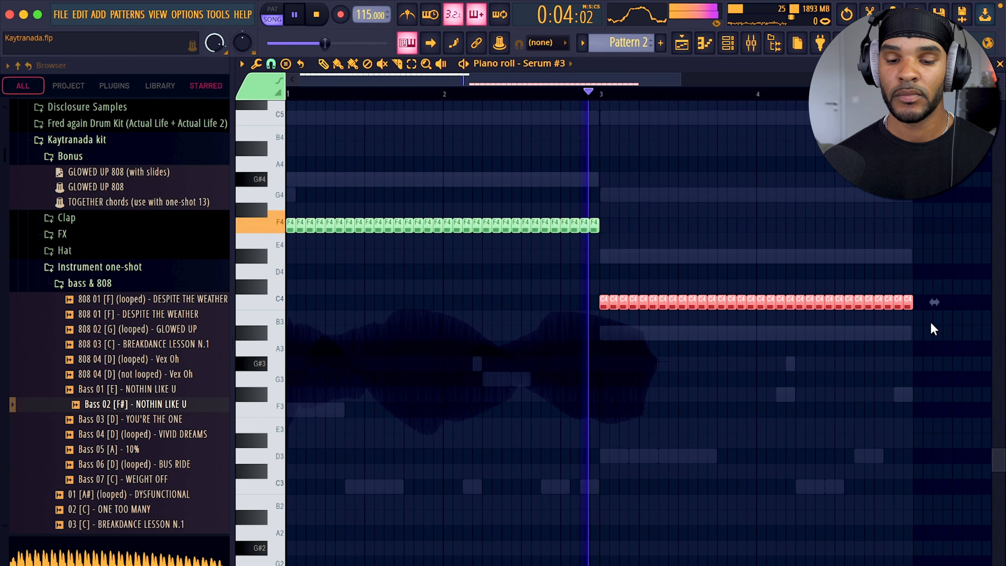
Step: Try the repeated Serum #3 notes in other octaves and settle both rows on F3 and C3
key(ctrl+Up)
key(ctrl+Down)
key(ctrl+d)
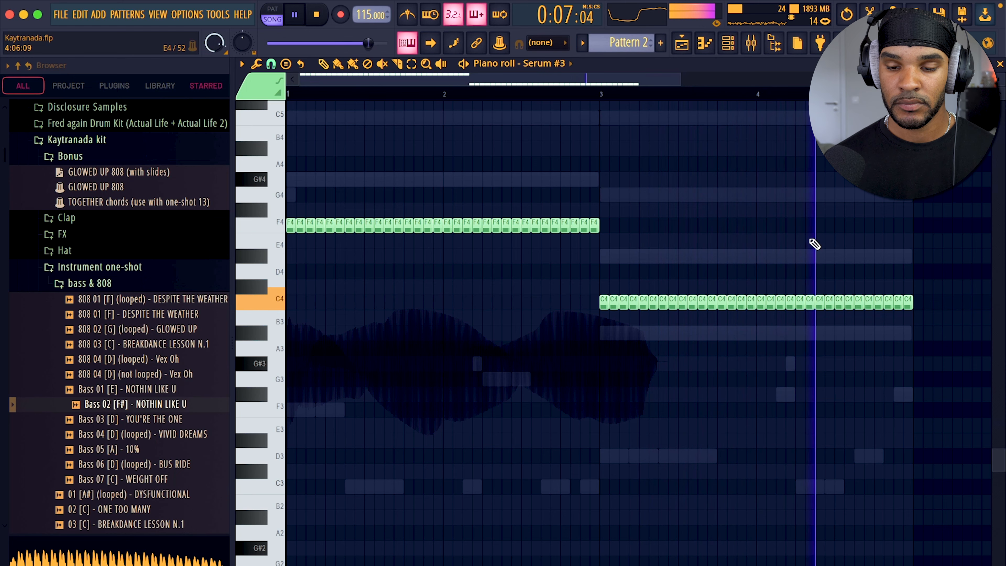
key(ctrl+Down)
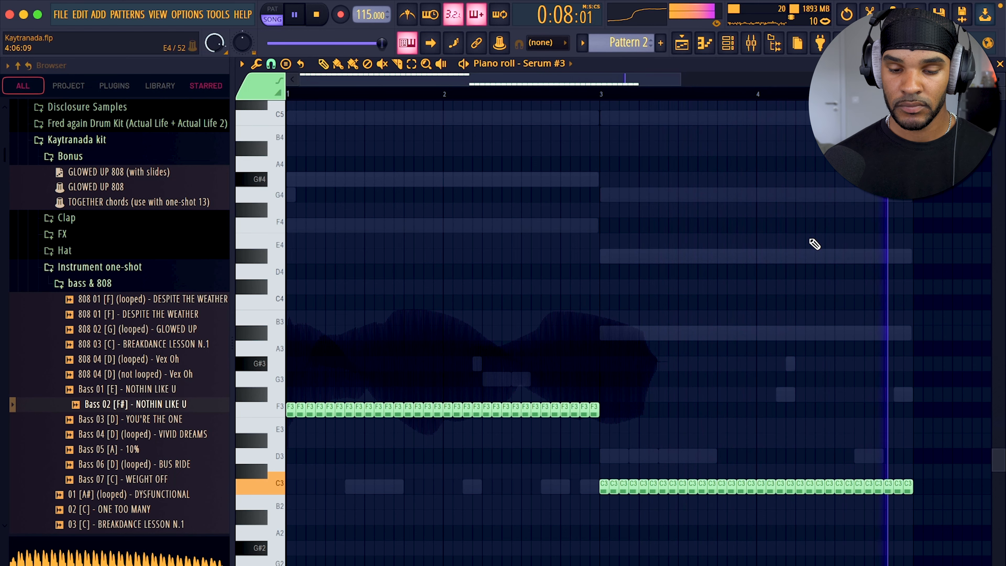
Step: Route the Serum #3 channel to mixer track 8
click(728, 43)
key(ctrl+l)
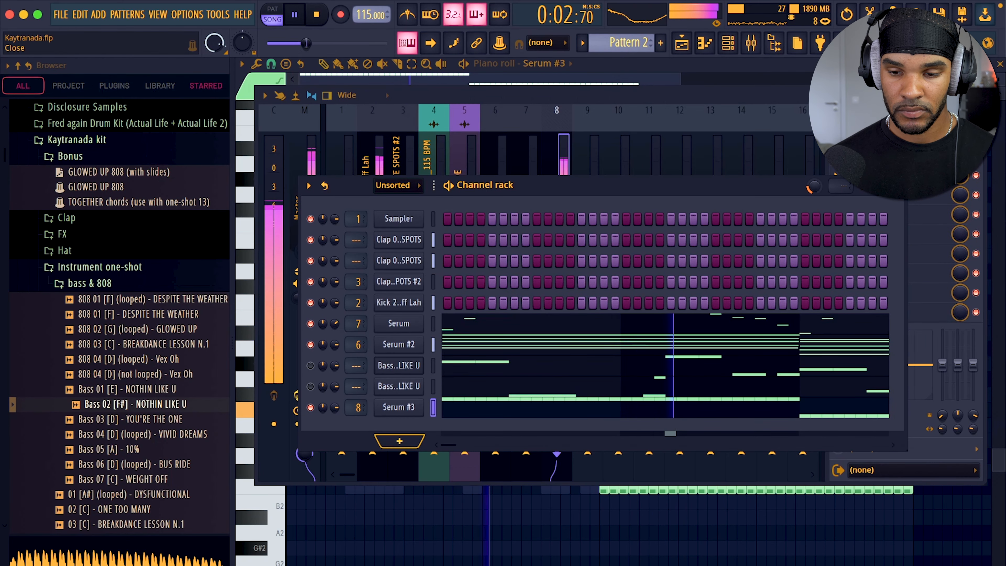
click(896, 185)
Step: Load Kickstart 2 in slot 4 of the Serum #3 mixer track and try different ducking curves
click(894, 193)
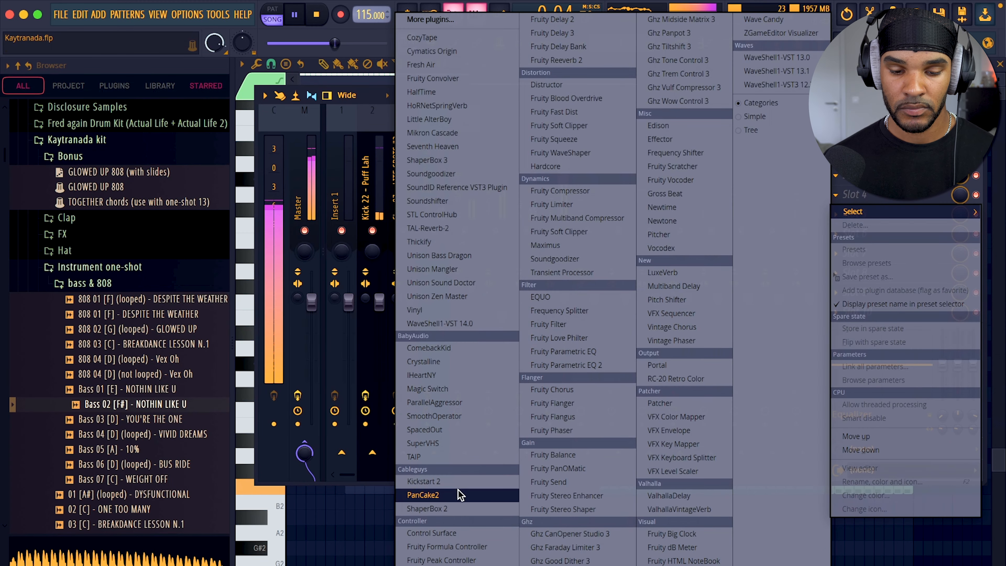
click(436, 480)
click(296, 320)
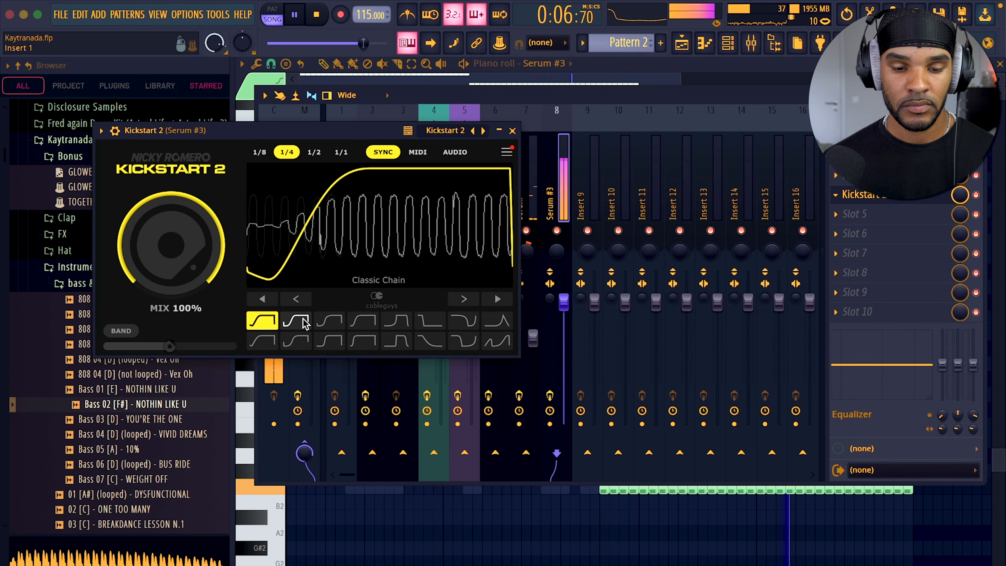
click(320, 343)
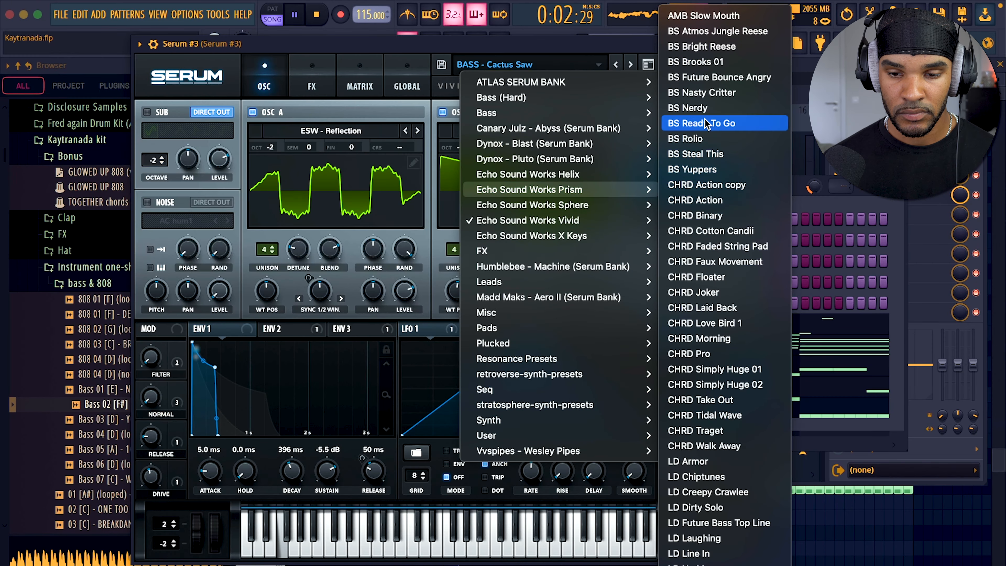
Step: Load the Echo Sound Works Prism preset BS Atmos Jungle Reese in Serum #3
click(720, 31)
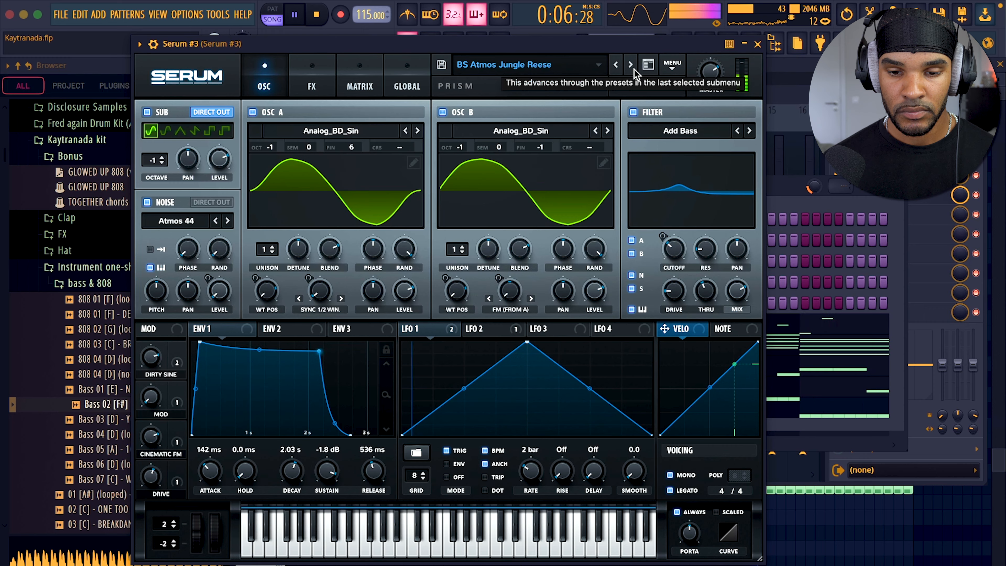
click(757, 43)
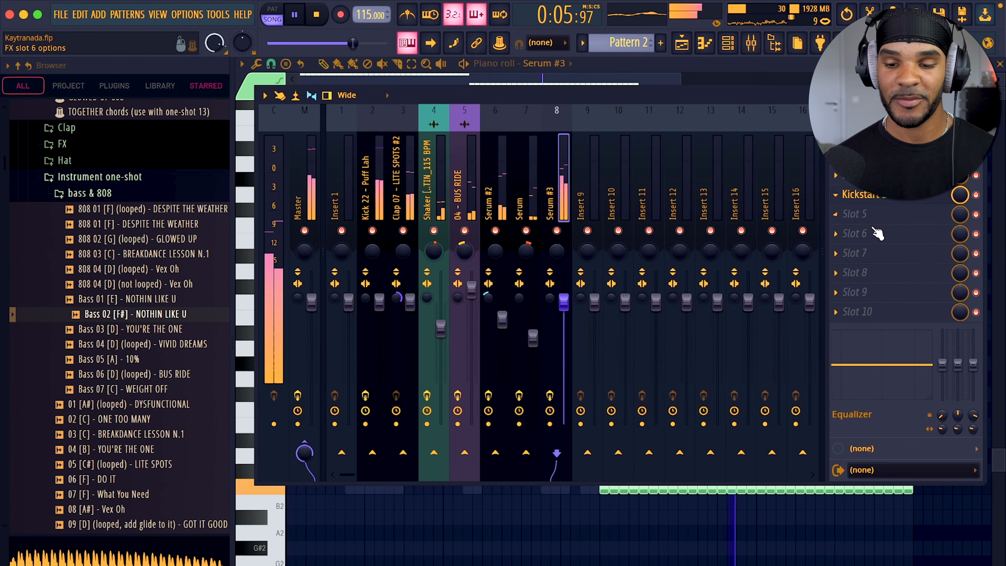
Step: Load Fruity Parametric EQ 2 in slot 6 of the Serum #3 track, shift one band lower and pull down a higher band
click(864, 234)
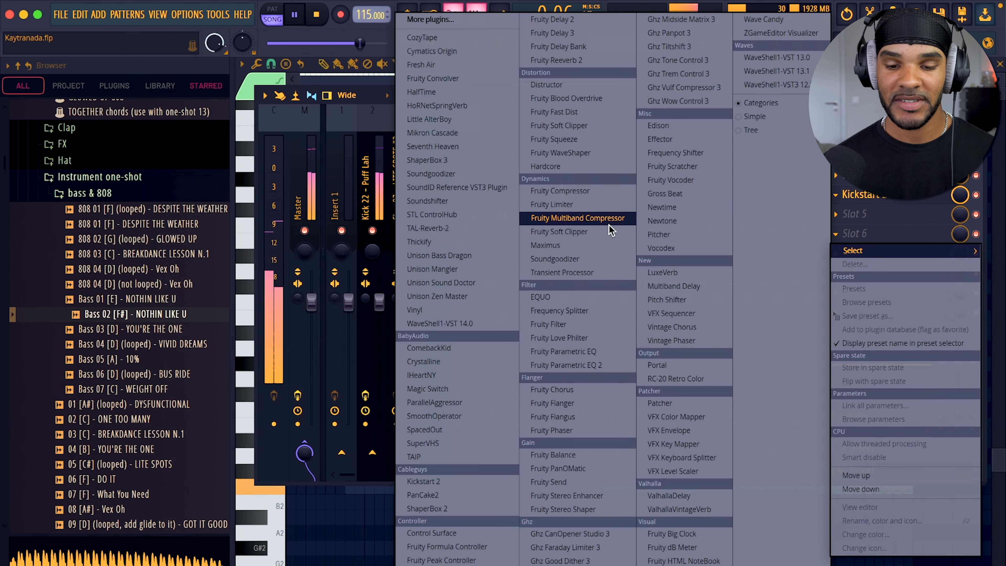
click(578, 364)
drag(469, 342, 434, 343)
drag(663, 342, 602, 393)
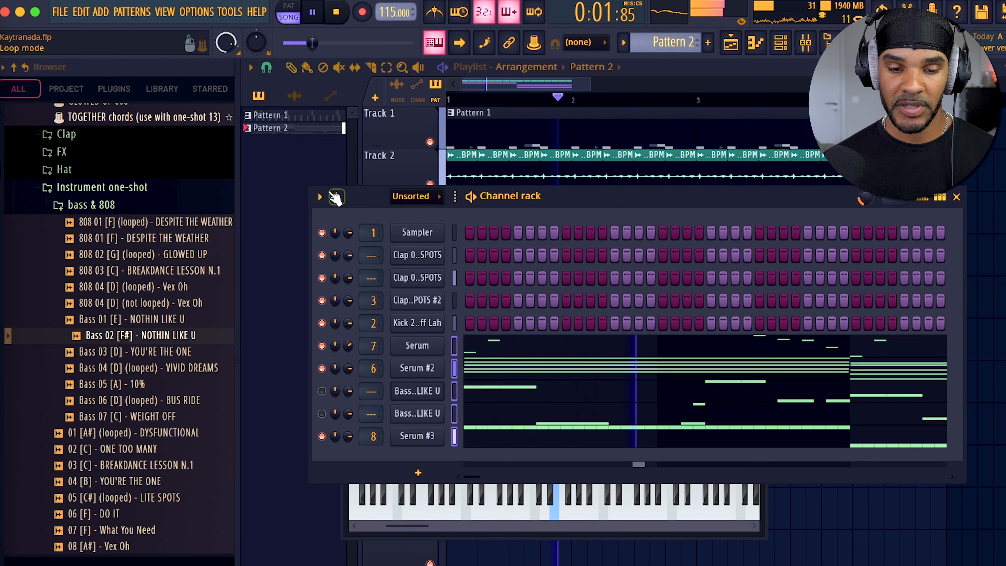
Step: Transpose the selected melodic channels in Pattern 2 down by semitones
click(320, 196)
click(353, 320)
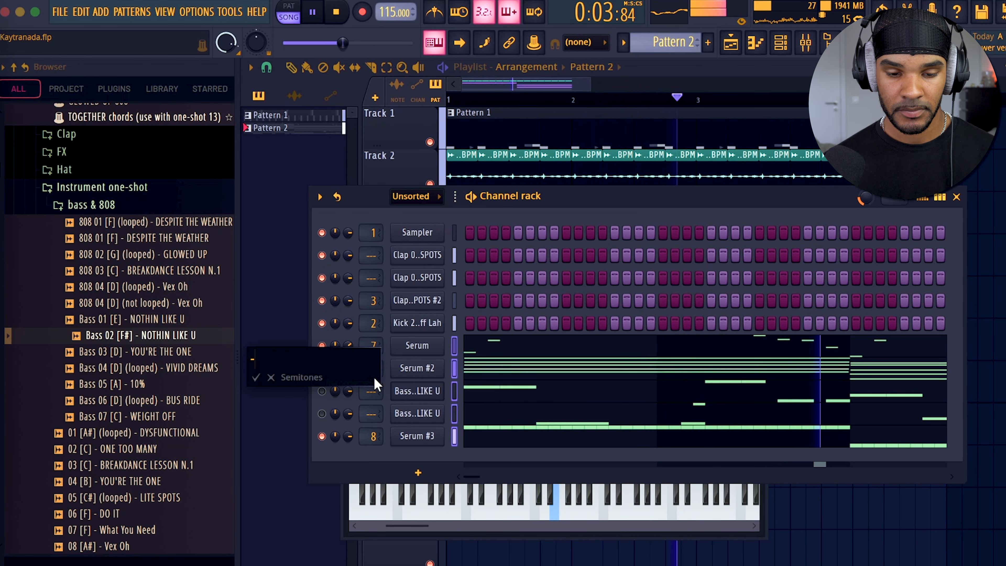
text(-)
key(Return)
key(F6)
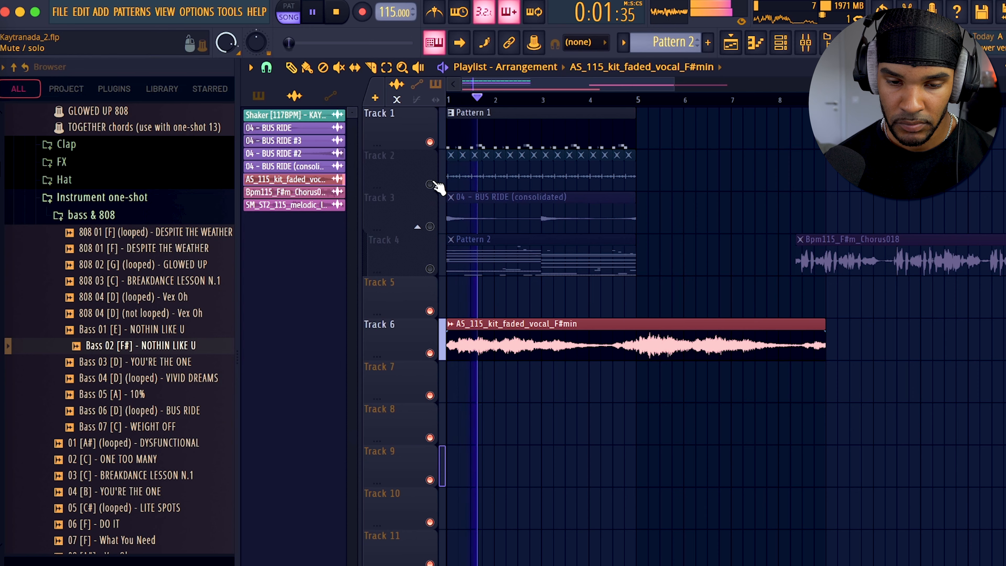
Step: Unmute Tracks 2, 3 and 4 in the playlist
click(430, 184)
click(430, 227)
click(429, 269)
Step: Route the AS_115_kit_faded_vocal_F#min audio clip to free mixer track 9
double_click(537, 320)
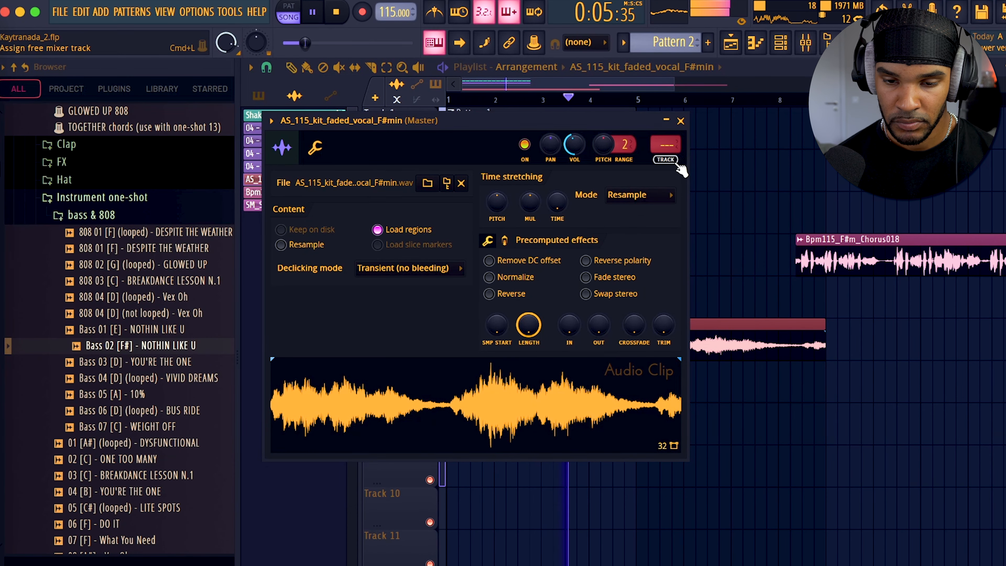
key(super+l)
key(F9)
Step: Duplicate the clips on Tracks 1 to 4 into bars 5–8 and move the Bpm115_F#m_Chorus018 clip to bar 5 of Track 8
drag(654, 271, 433, 129)
key(ctrl+b)
drag(882, 272, 722, 439)
key(space)
key(space)
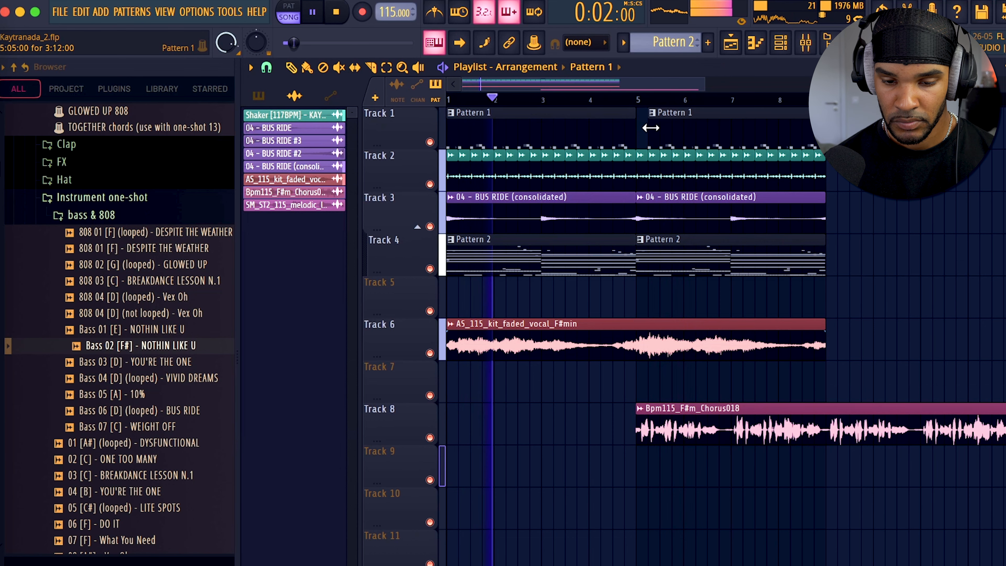
Step: Set the faded vocal clip's channel volume to 29% and browse the effects for slot 6 of its mixer track
double_click(573, 333)
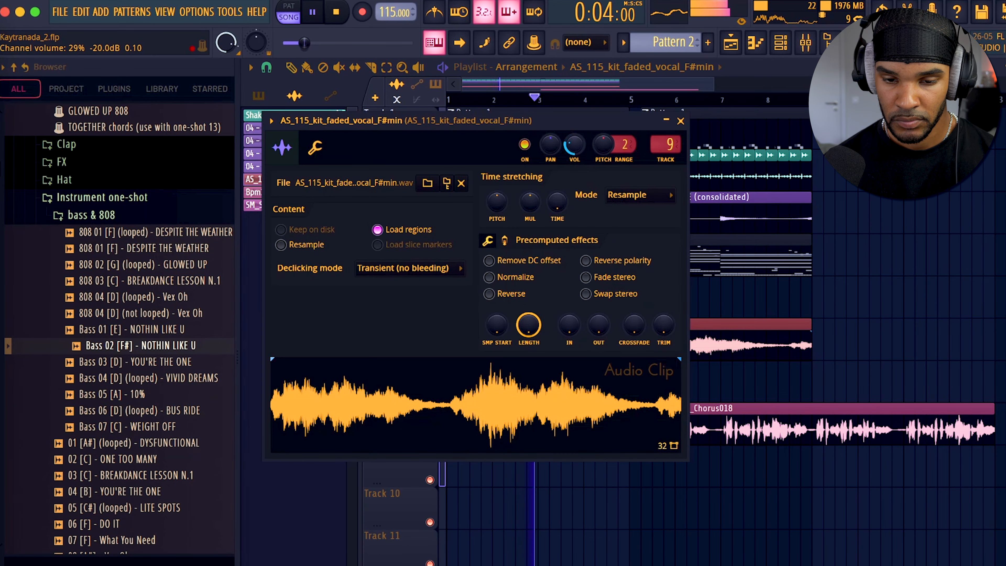
click(804, 44)
click(912, 247)
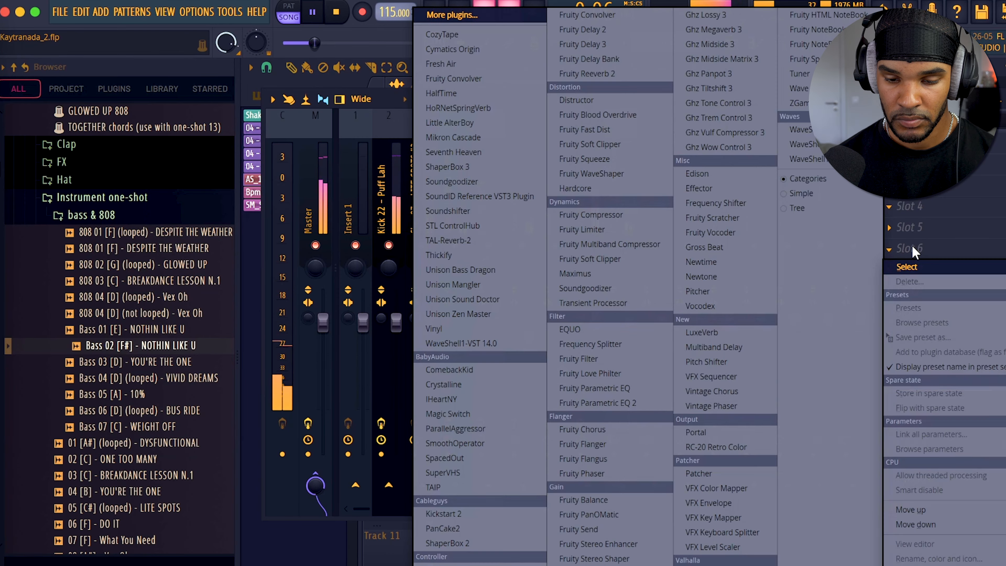
key(Escape)
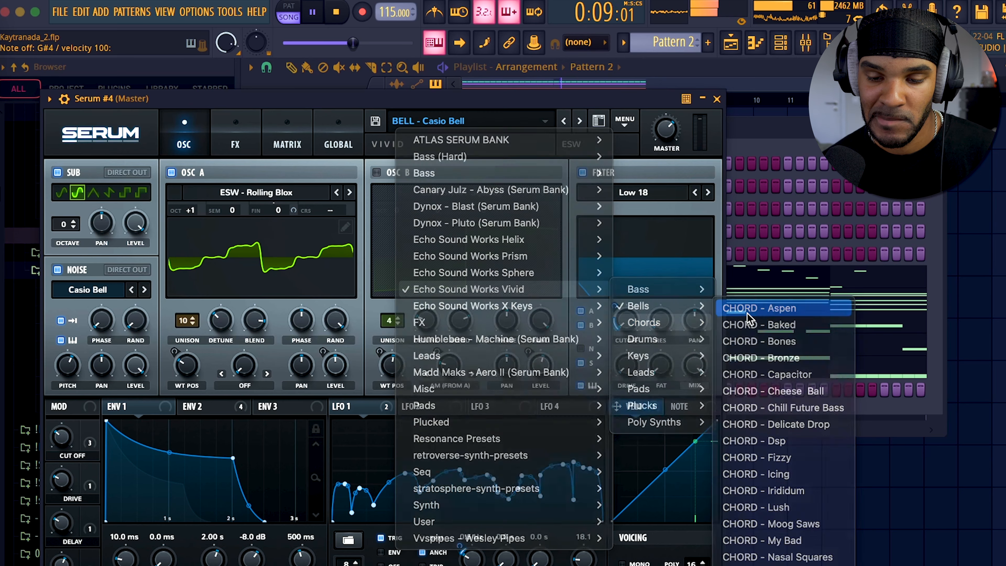
Step: Load the Echo Sound Works Vivid preset CHORD - Aspen in Serum #4 and compare it with the neighbouring preset
click(749, 309)
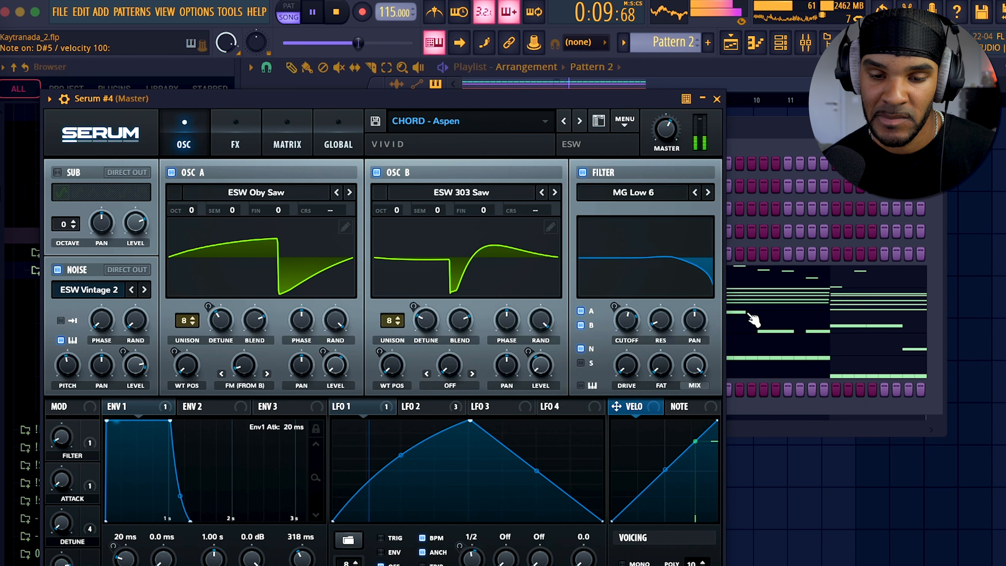
click(579, 121)
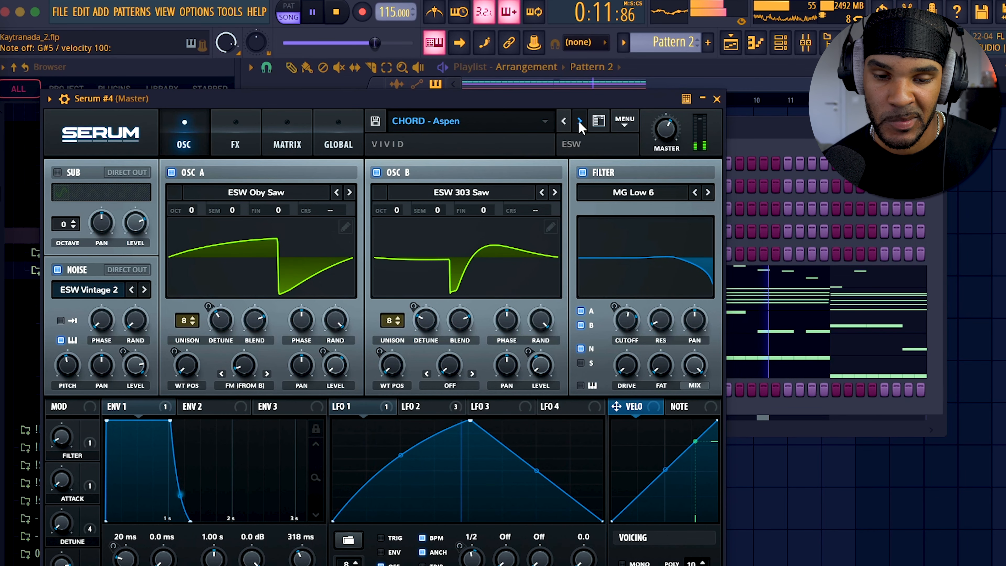
click(564, 121)
click(717, 99)
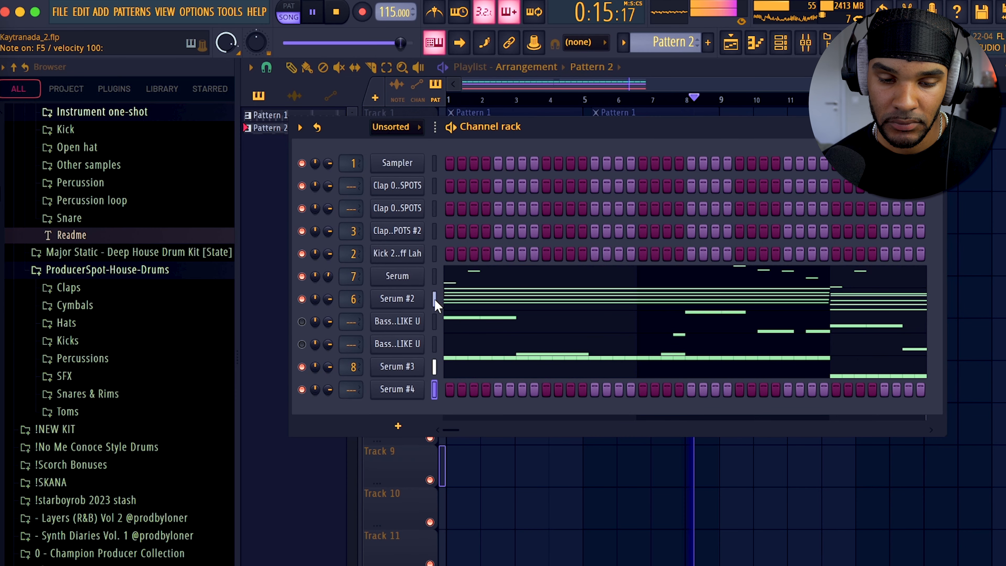
Step: Paste the Serum #2 chord notes into the Serum #4 channel and check them in its piano roll
click(435, 389)
key(ctrl+v)
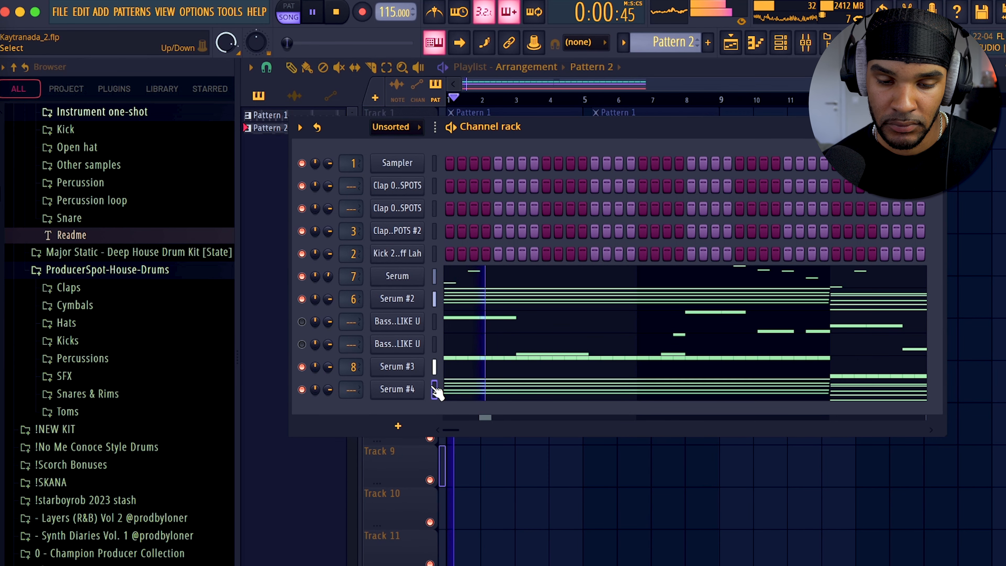
click(447, 393)
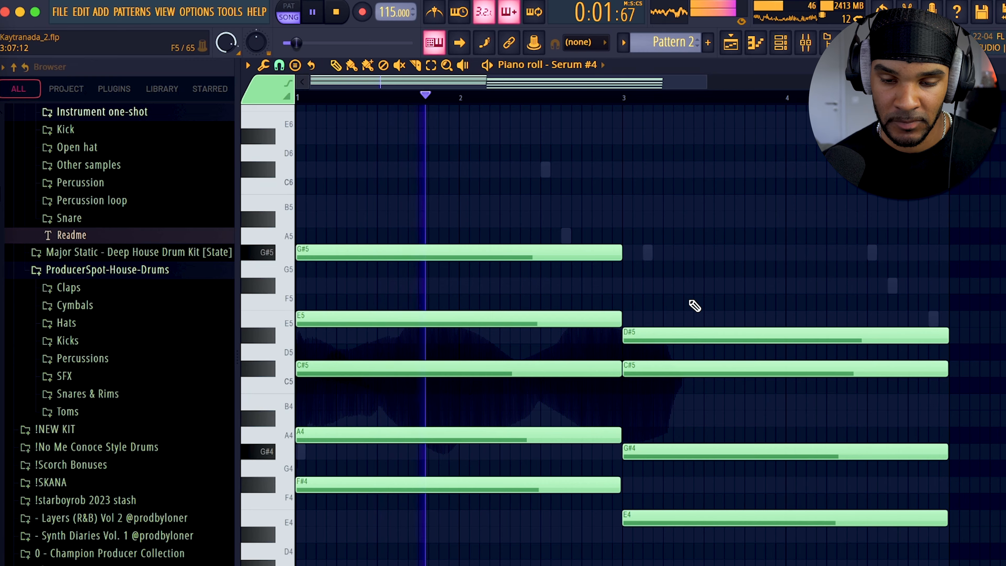
scroll(780, 98, down, 2)
Step: Route the Serum #4 channel to mixer track 11 and show the mixer
click(780, 42)
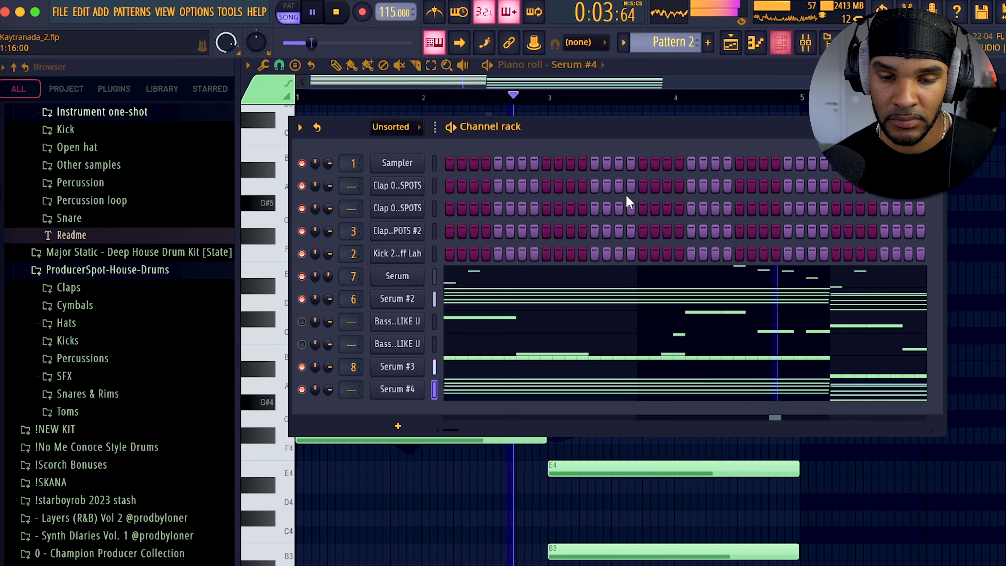
key(ctrl+l)
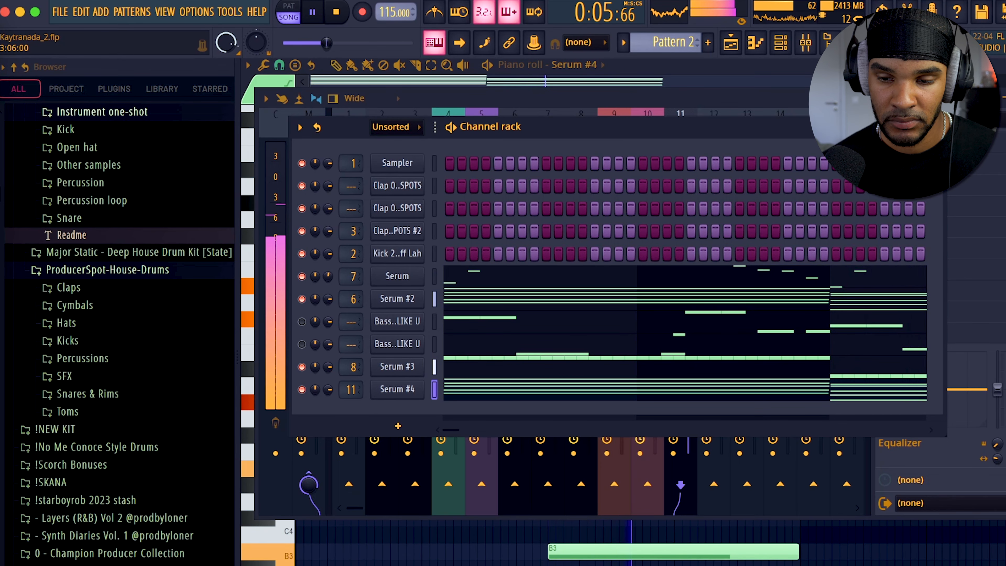
key(F9)
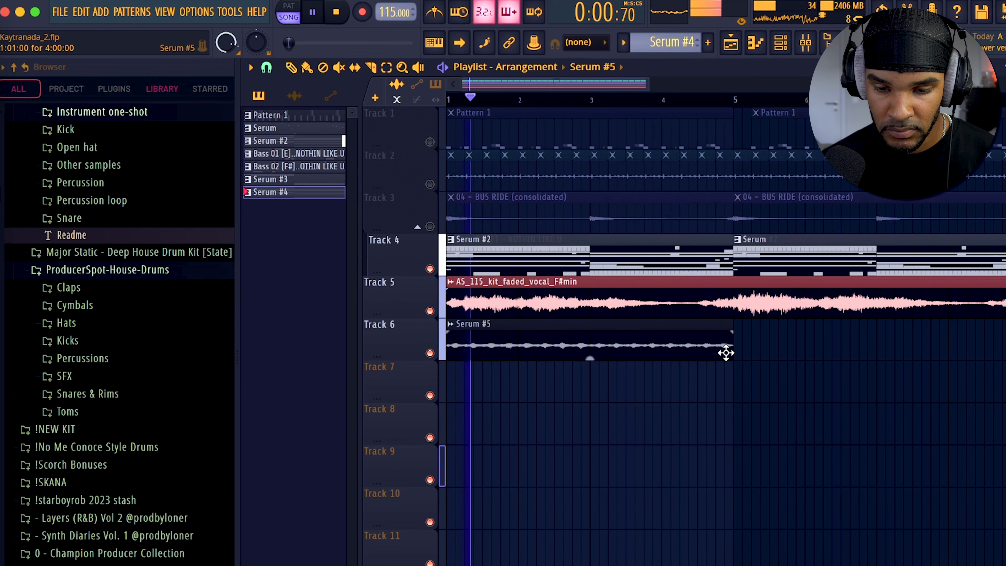
Step: Duplicate the Serum #5 audio clip on Track 6 and give the first clip a fade-in across nearly its full length
ctrl+click(701, 338)
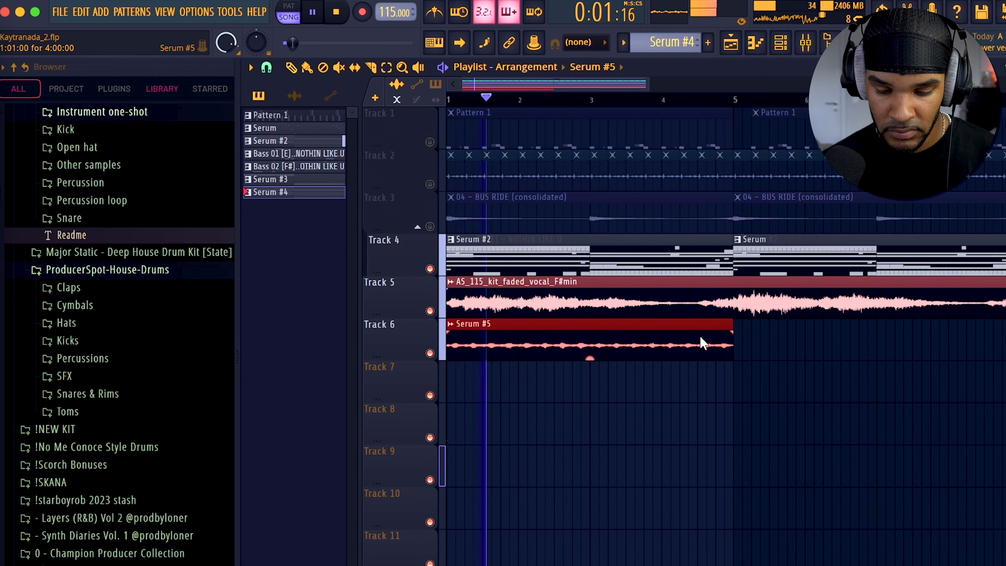
key(ctrl+b)
drag(592, 333, 725, 331)
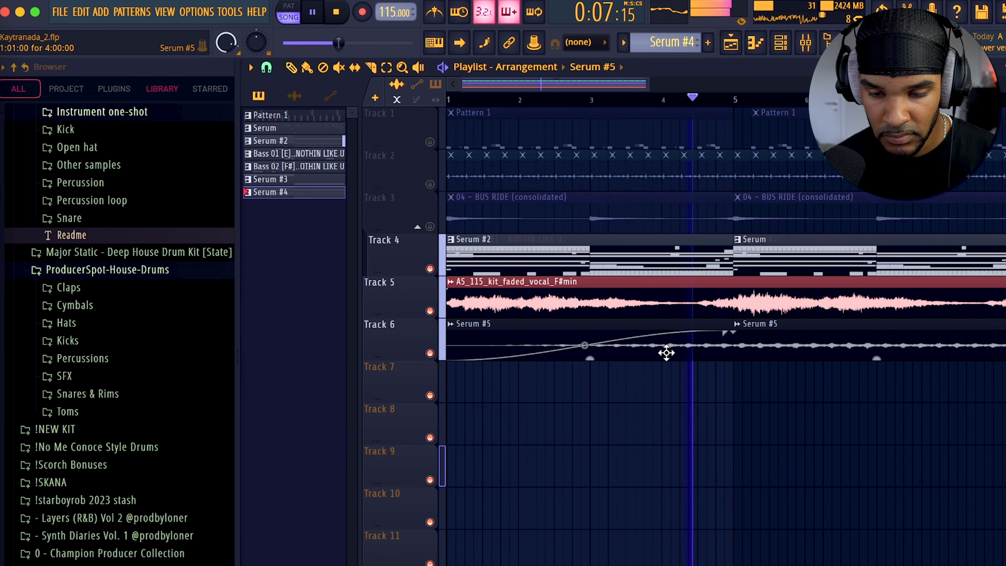
Step: Replace the second Serum #5 clip on Track 6 with a copy of the faded clip and save the project
right_click(765, 342)
ctrl+click(679, 341)
key(ctrl+b)
key(ctrl+d)
key(ctrl+s)
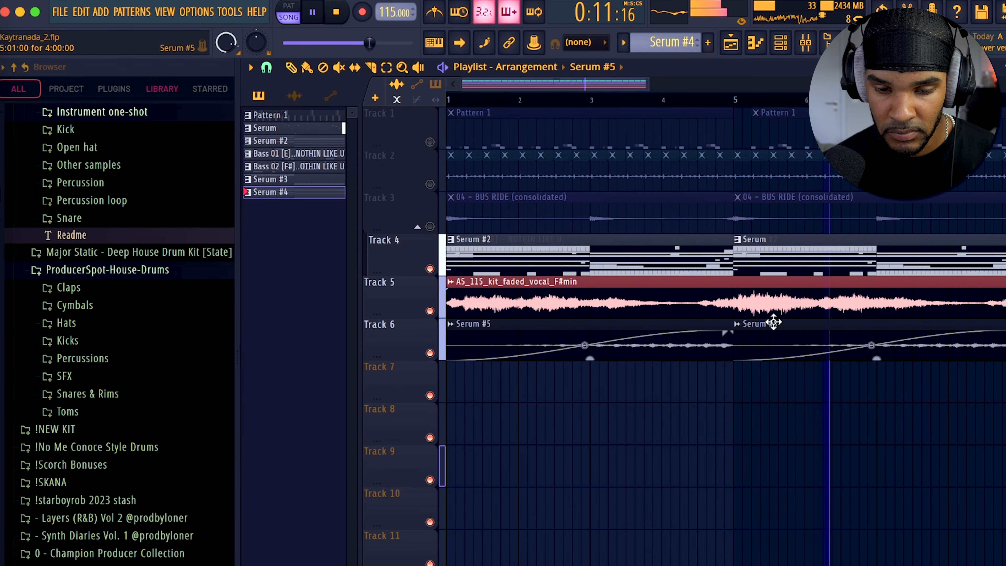
Step: Change the playlist snap setting and move the Serum #2 pattern clip from Track 4 to bar 1 of Track 7
scroll(673, 289, down, 4)
click(270, 69)
click(271, 298)
drag(471, 249, 474, 389)
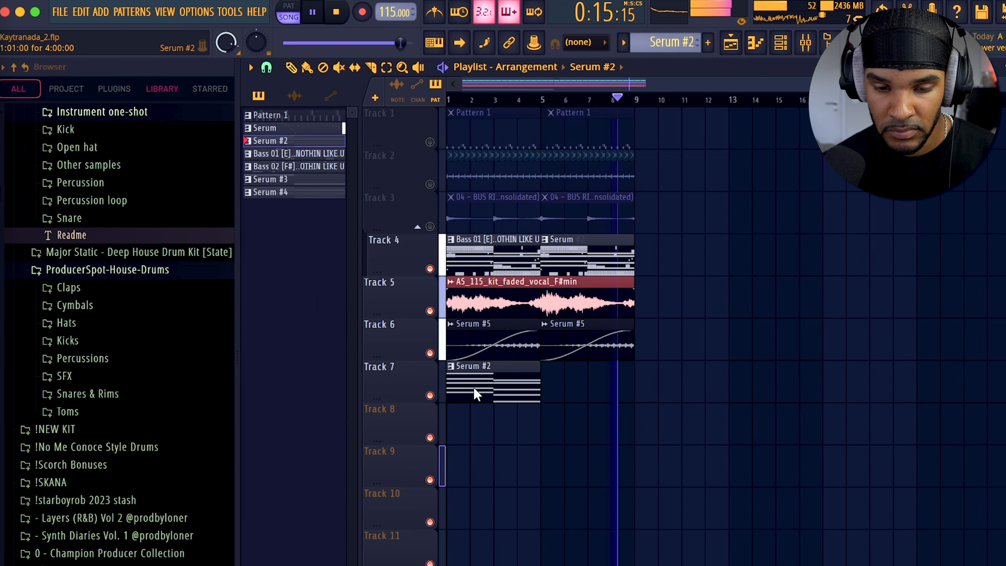
click(491, 466)
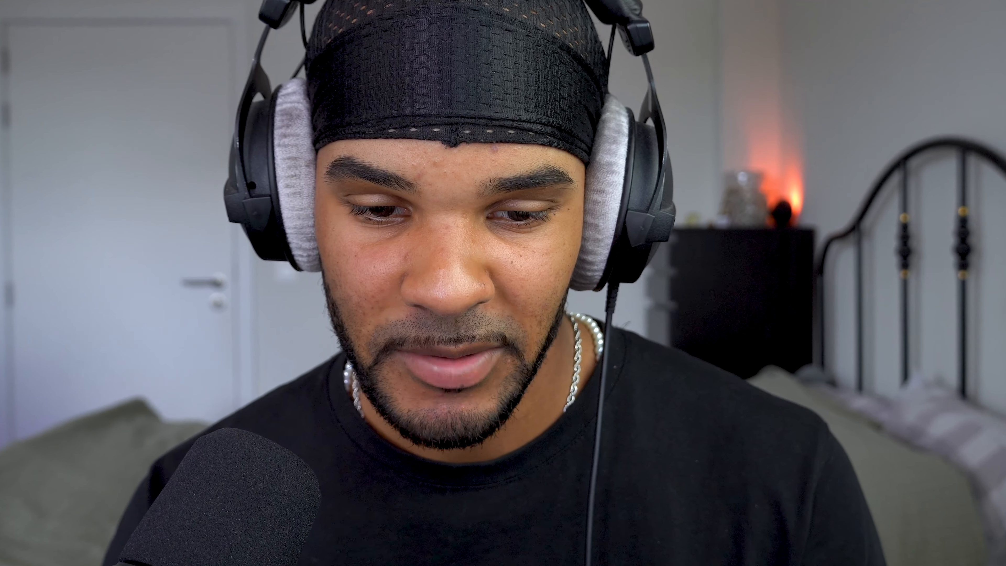
Step: Play back the Serum melody, place a G#5 note early in bar 3 and delete the G#5 at that bar's start
key(space)
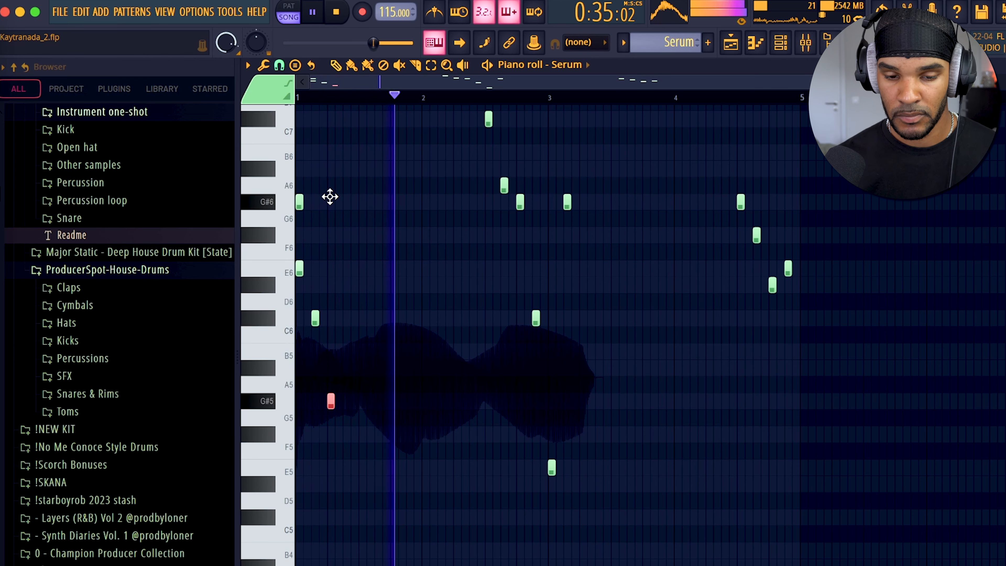
key(space)
key(space)
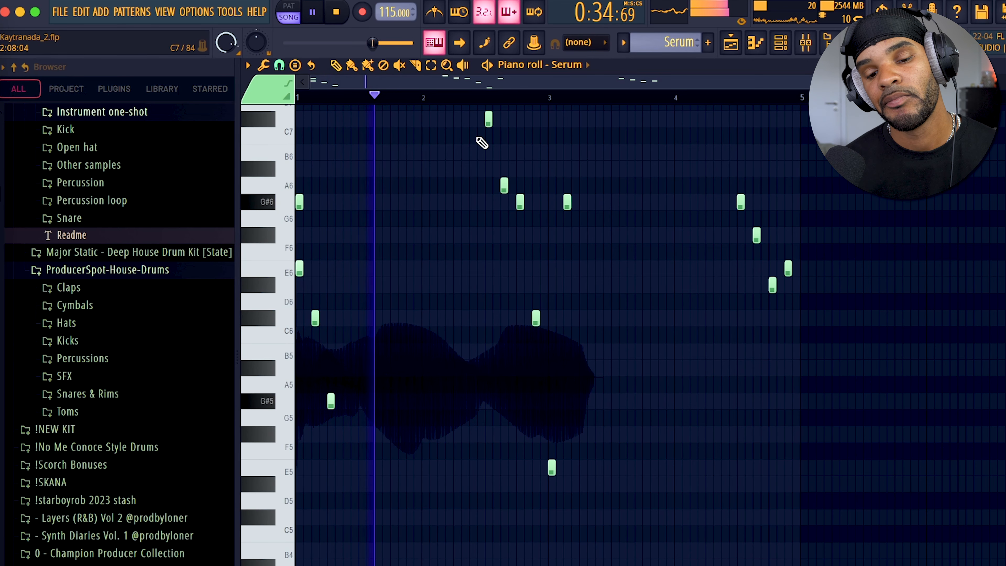
click(648, 442)
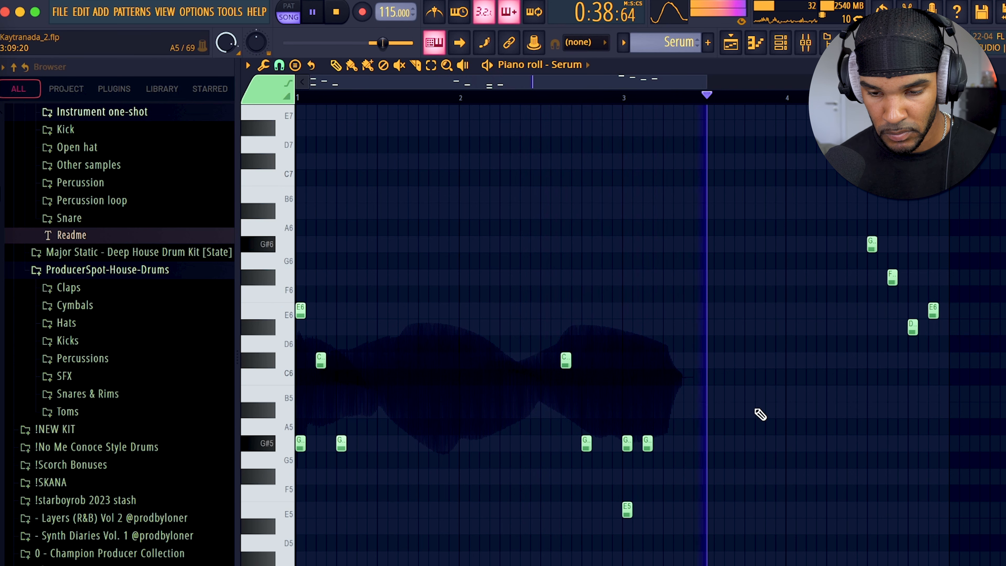
right_click(628, 442)
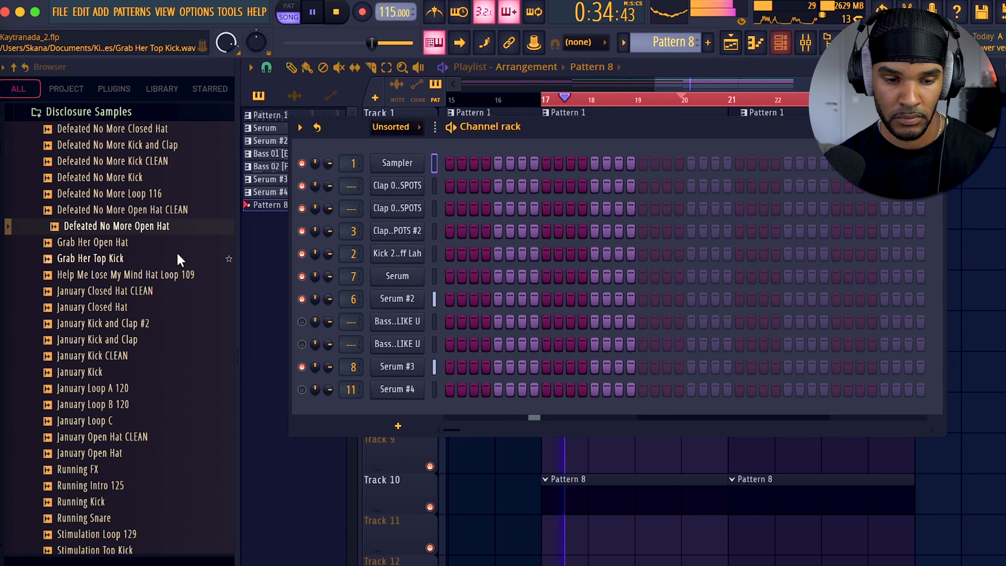
Step: Add the Defeated No More Open Hat sample to Pattern 8 with hits on steps 3 and 7 and send it to the piano roll
drag(180, 258, 396, 412)
key(space)
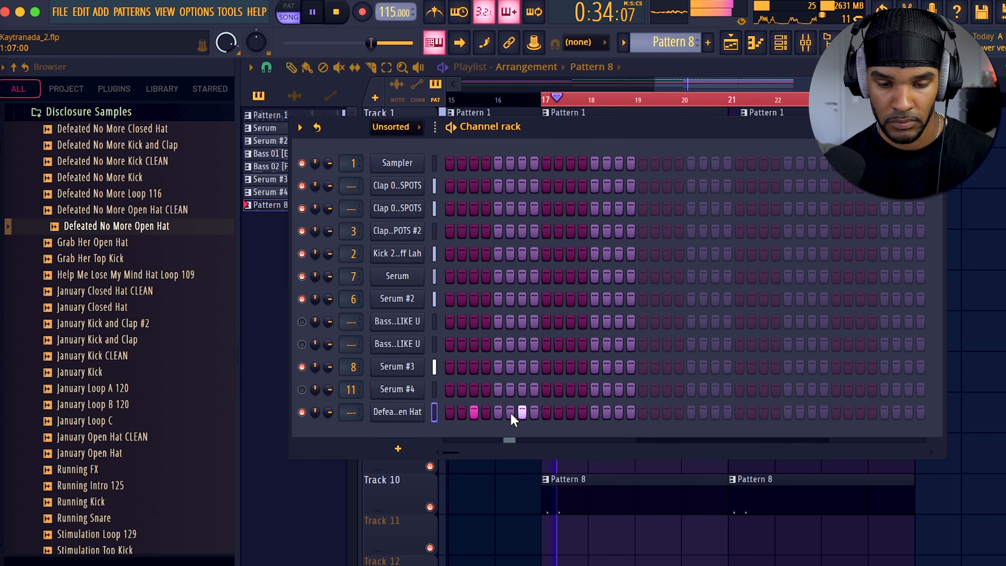
right_click(420, 412)
click(448, 411)
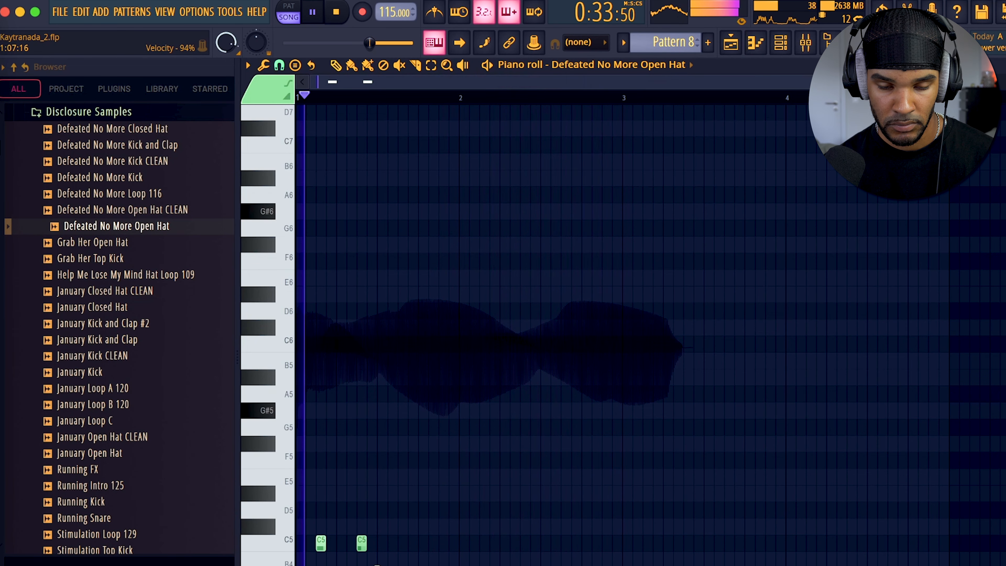
Step: Repeat the two open-hat notes on C5 across all four bars of Pattern 8 and save the project
drag(463, 95, 294, 99)
drag(382, 97, 297, 97)
key(ctrl+b)
key(ctrl+b)
key(ctrl+b)
key(ctrl+b)
key(ctrl+b)
key(ctrl+b)
key(ctrl+b)
key(ctrl+d)
key(ctrl+s)
Step: Apply level scaling to all the open-hat notes with a raised multiply and a 21% offset
key(ctrl+a)
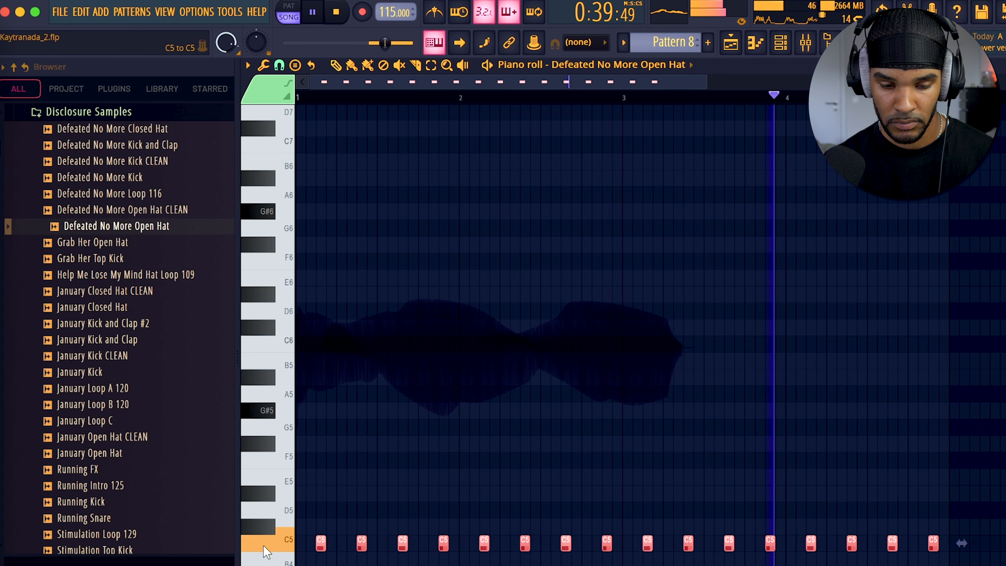
key(alt+x)
drag(520, 304, 551, 336)
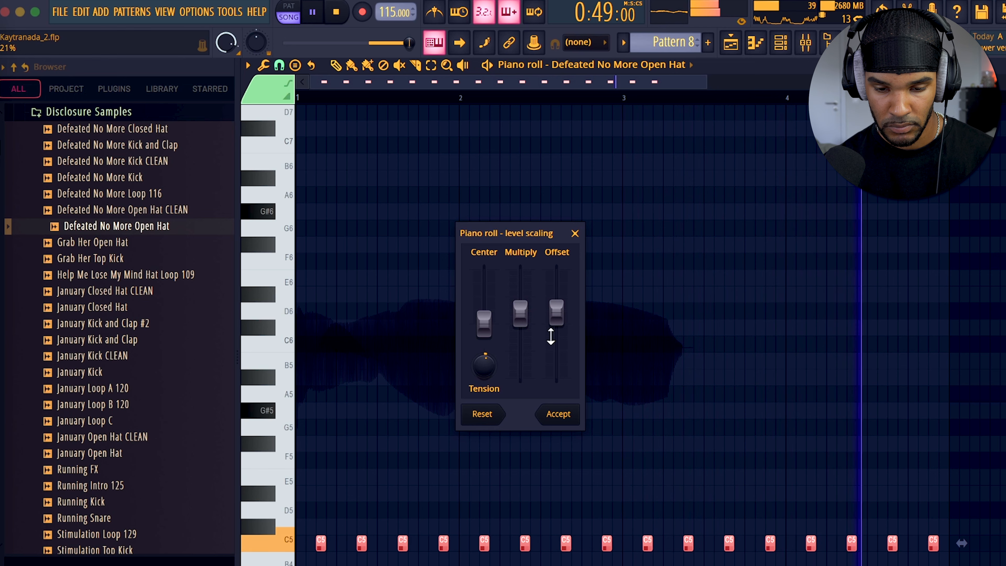
click(558, 415)
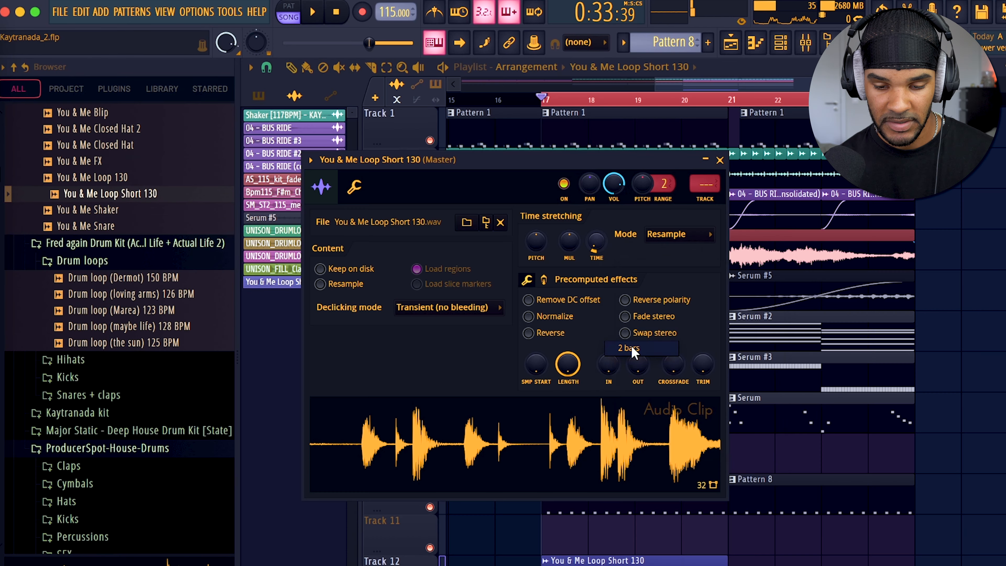
Step: Time-stretch the You & Me Loop Short 130 audio clip on Track 12 to a length of one bar
key(Escape)
key(space)
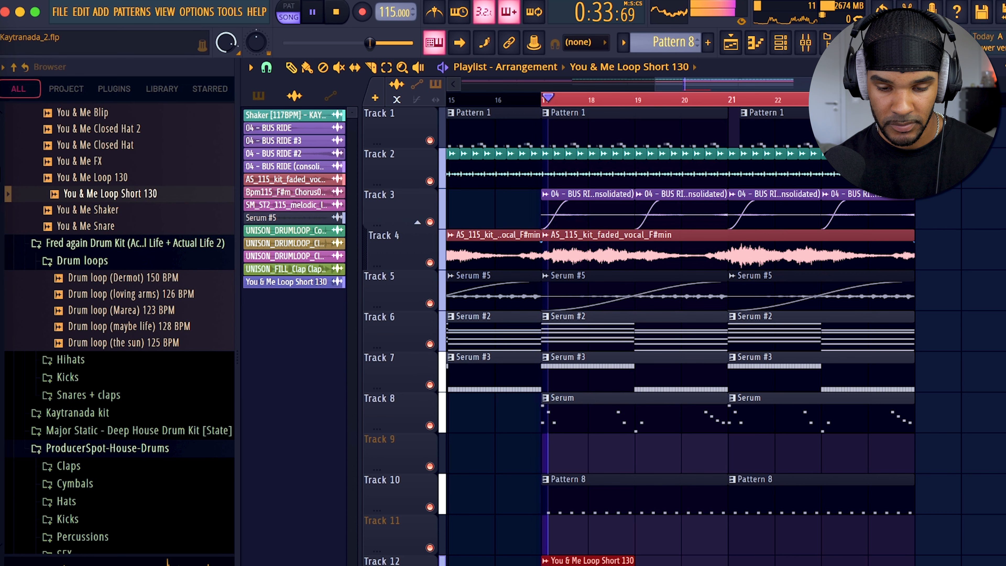
double_click(589, 561)
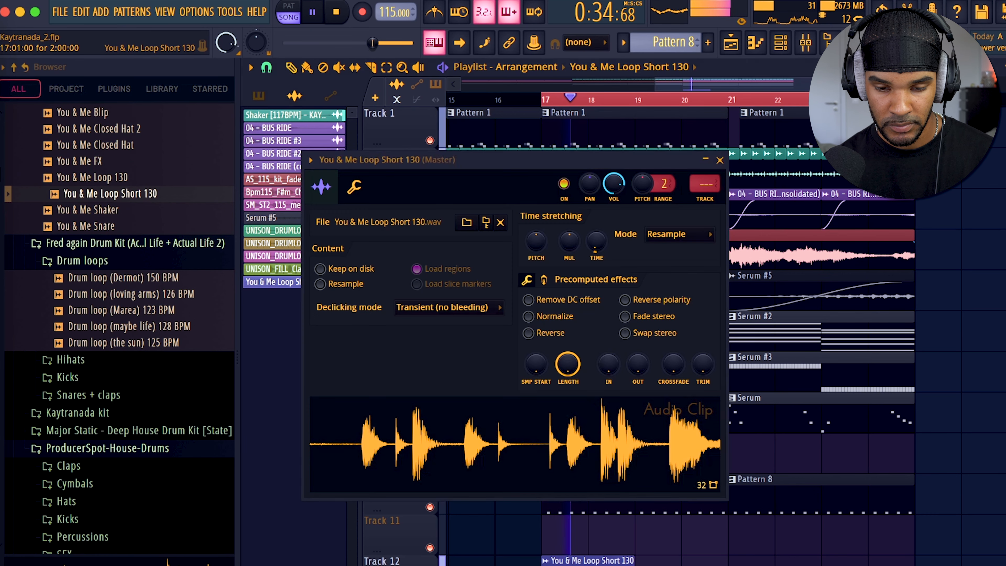
right_click(593, 251)
click(630, 339)
key(Escape)
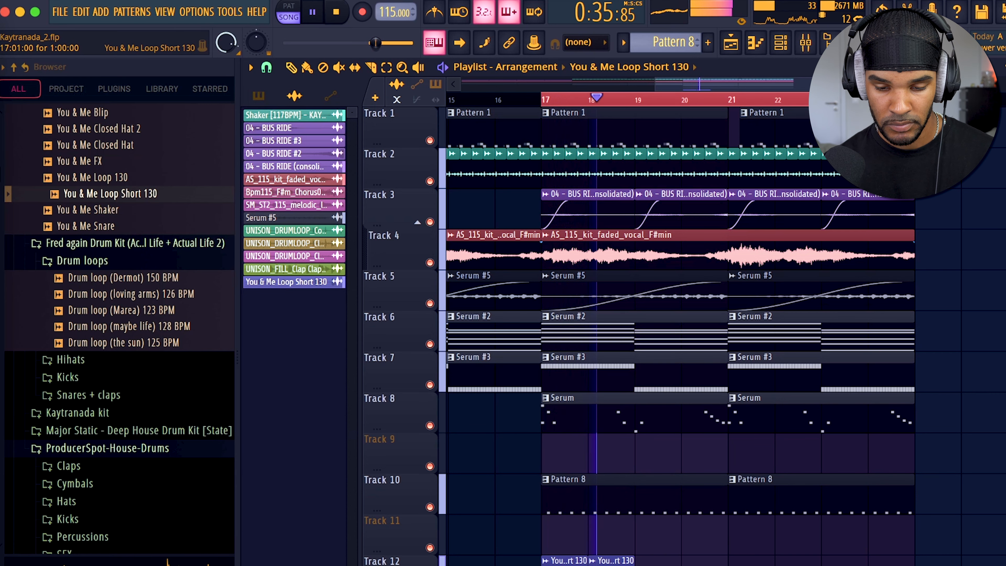
Step: Repeat the You & Me Loop Short 130 clips through bar 24 on Track 12 and set the loop's channel volume to 55%
drag(545, 564, 652, 564)
key(super+b)
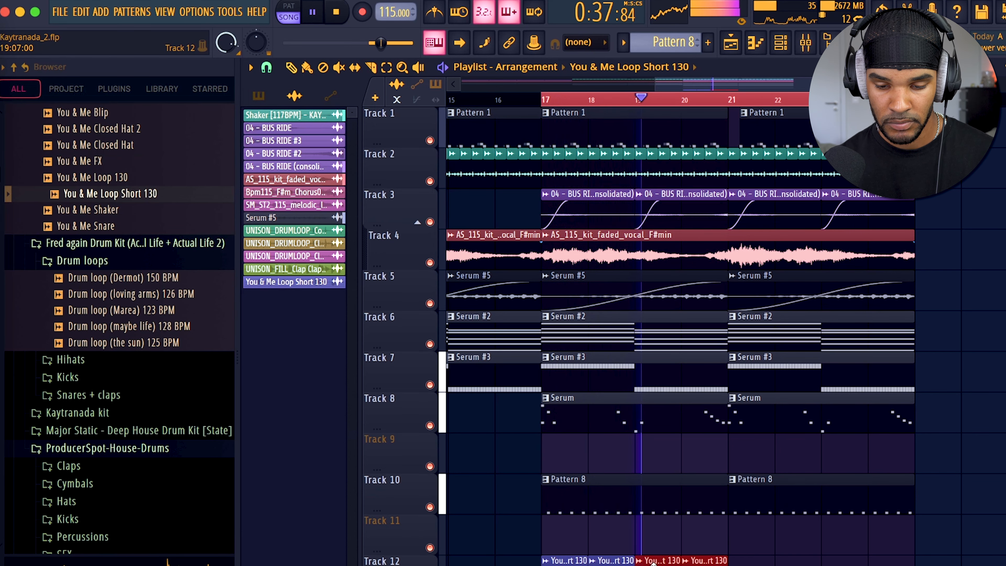
key(super+b)
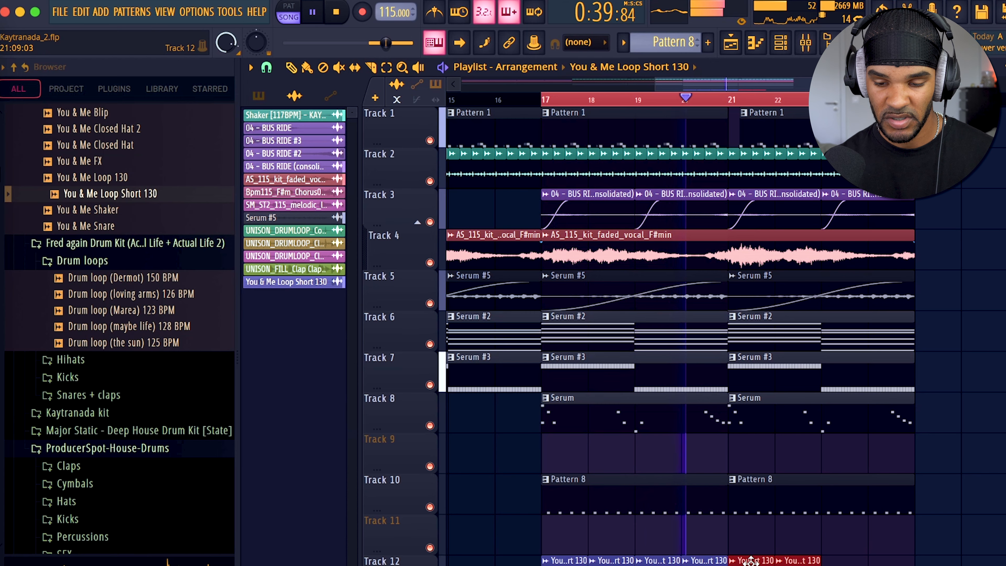
key(super+b)
double_click(751, 562)
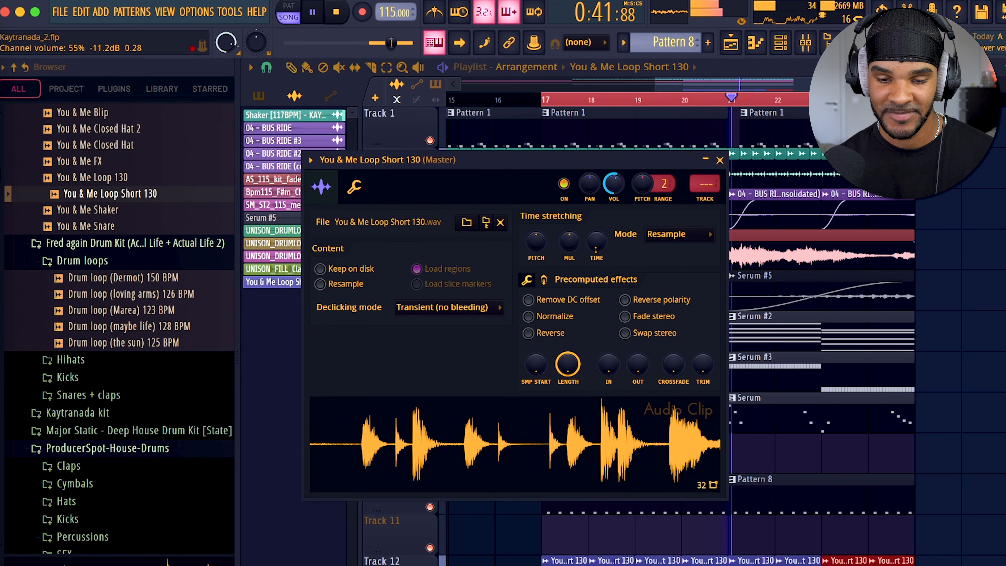
Step: Route the You & Me Loop Short 130 channel to mixer track 12 and reopen its channel settings
click(700, 201)
key(F9)
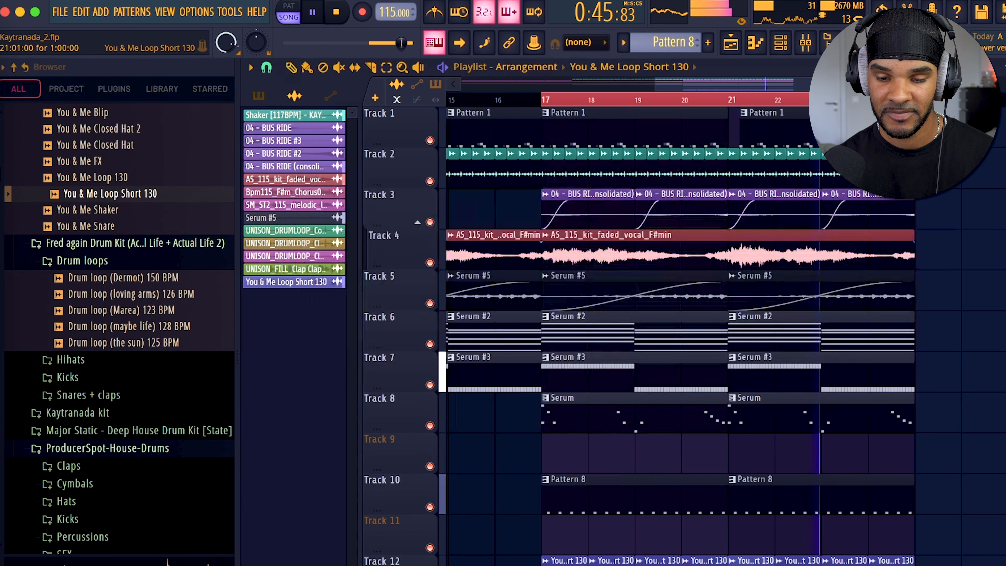
click(759, 427)
double_click(694, 561)
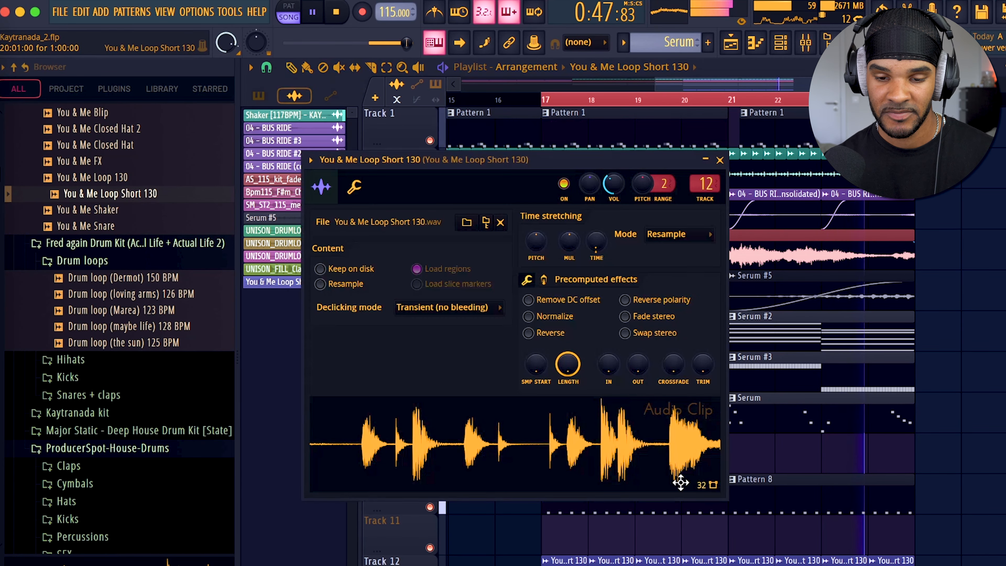
Step: Shift the You & Me Loop Short 130 clip's pitch up by about 100 cents and save the project
key(space)
drag(529, 241, 530, 230)
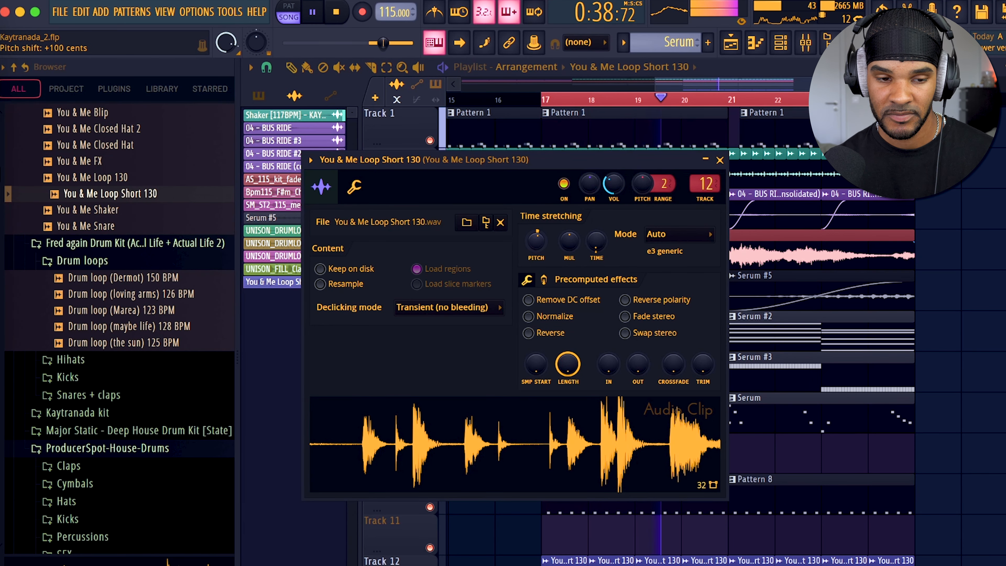
drag(539, 238, 539, 235)
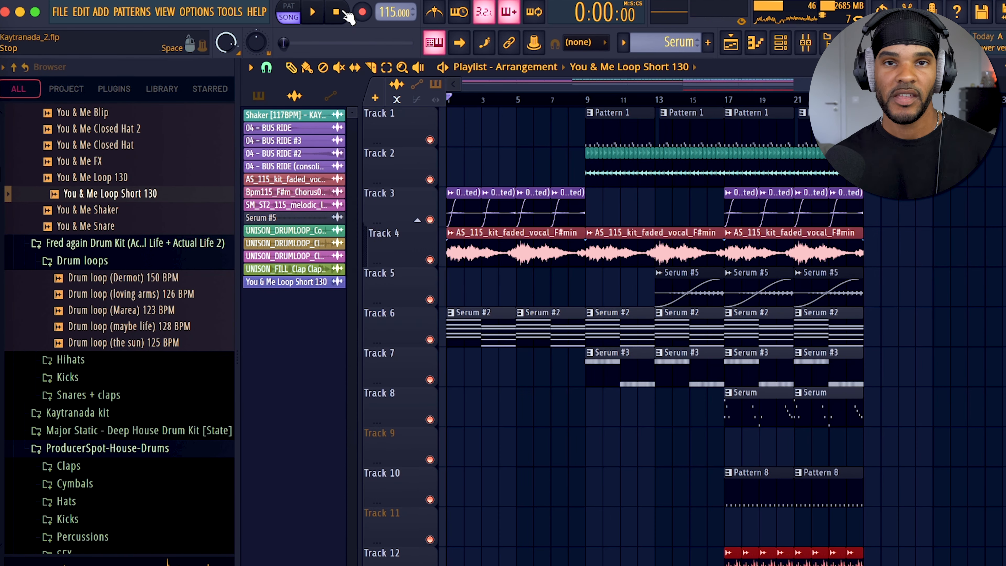
key(ctrl+s)
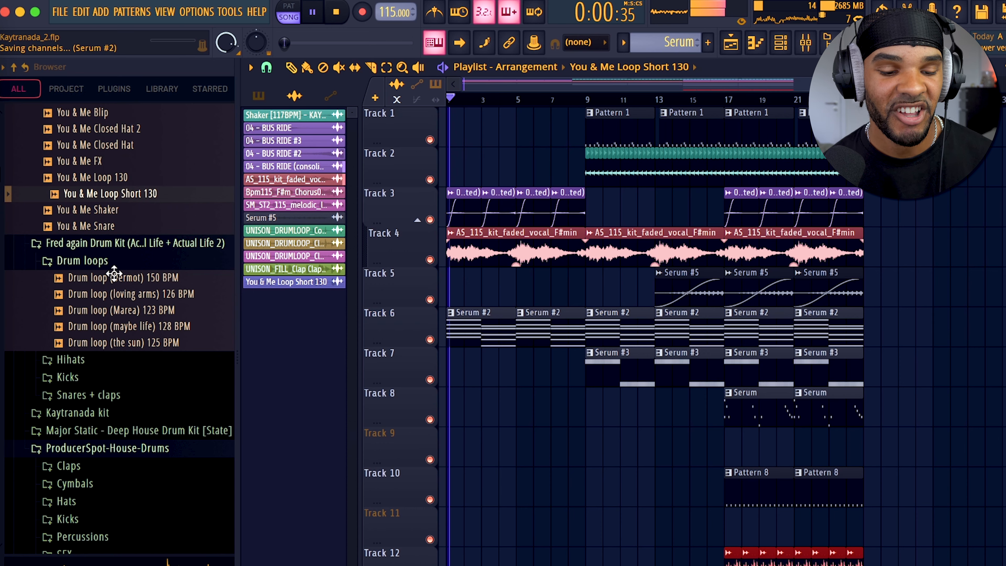
Step: Place the Deep House FX - 5 sample from the Major Static Deep House kit's FX folder at bar 9 on Track 11
scroll(114, 277, down, 5)
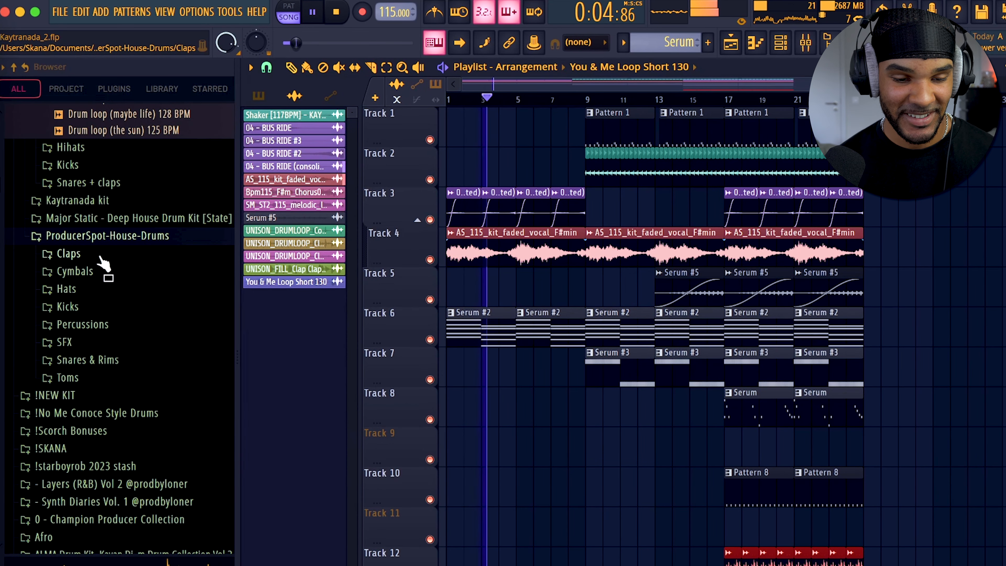
click(107, 236)
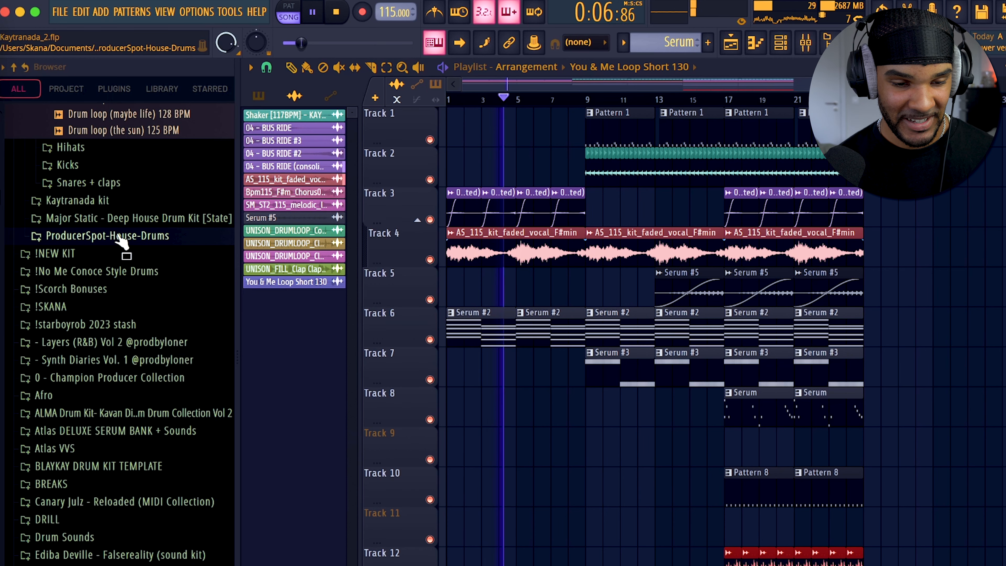
click(111, 218)
click(62, 254)
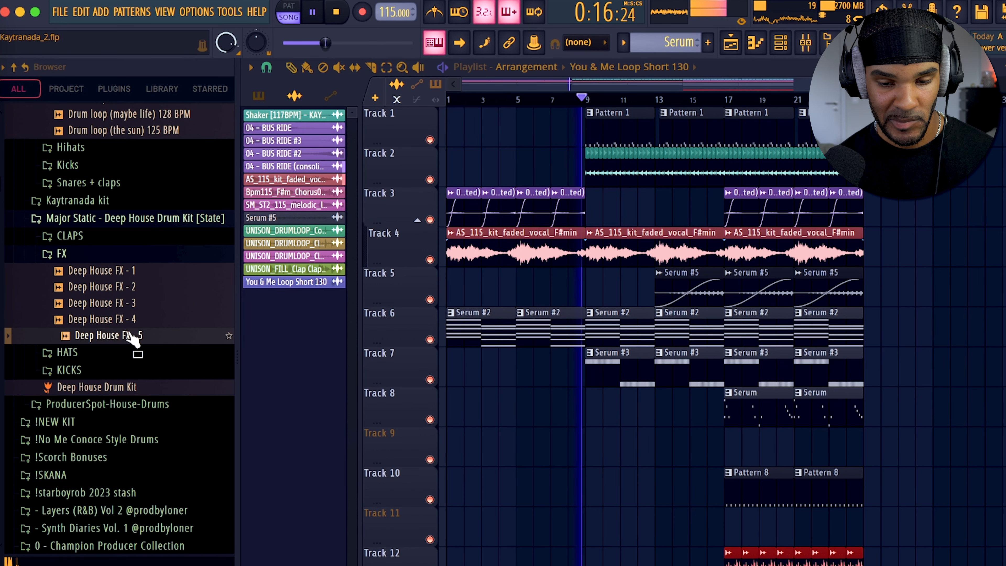
drag(131, 337, 589, 533)
Step: Set the Deep House FX - 5 clip's pitch shift to +600 cents and its time-stretching mode to Stretch Pro
double_click(594, 529)
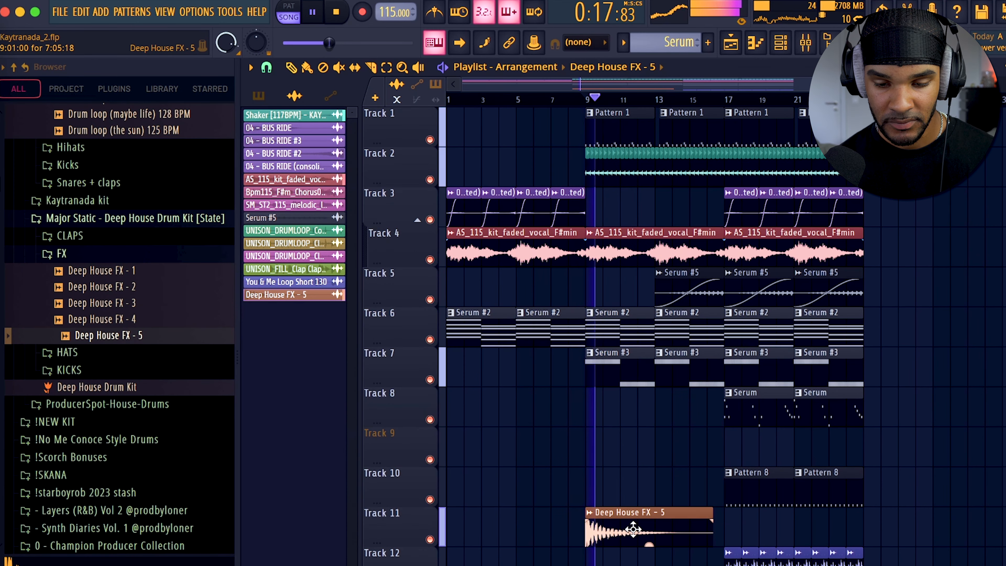
double_click(640, 538)
drag(556, 261, 560, 264)
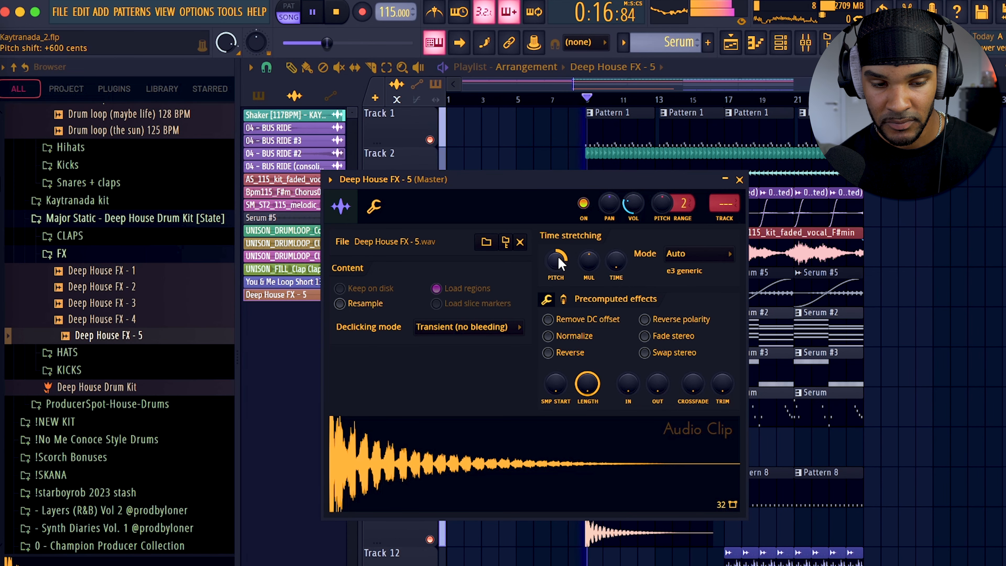
click(698, 253)
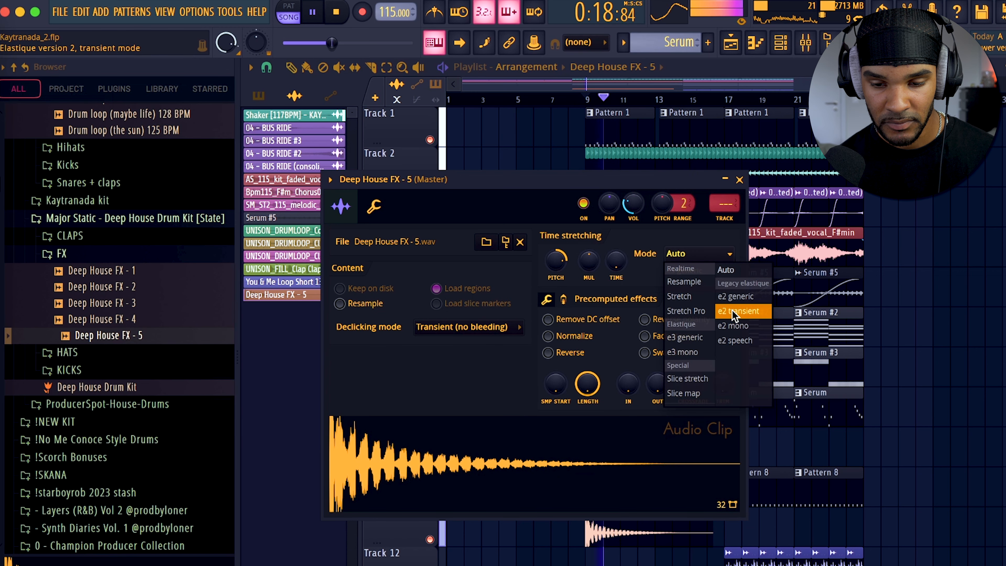
click(686, 311)
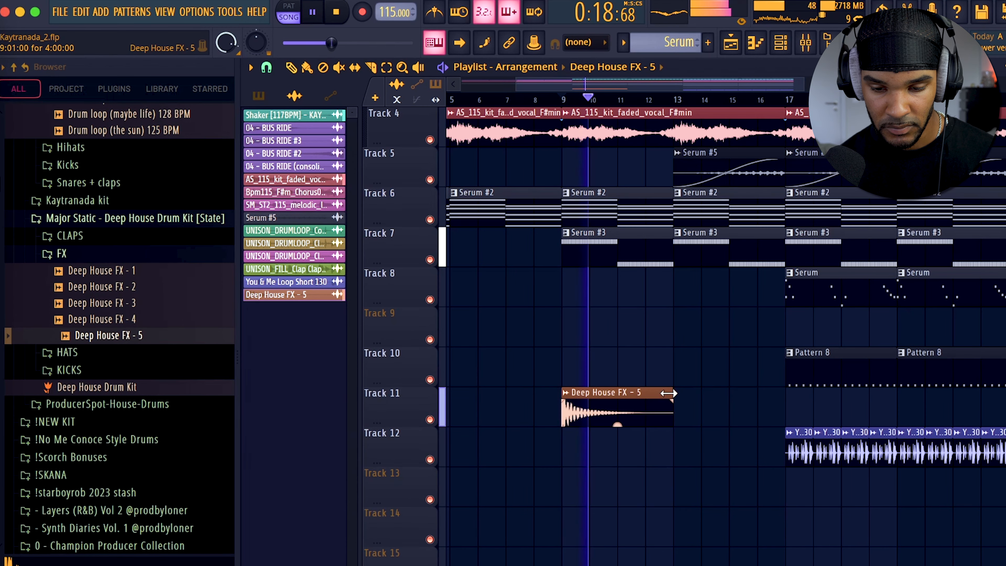
Step: Time-stretch the Deep House FX - 5 clip on Track 11 to a length of eight bars
drag(674, 393, 782, 393)
double_click(661, 398)
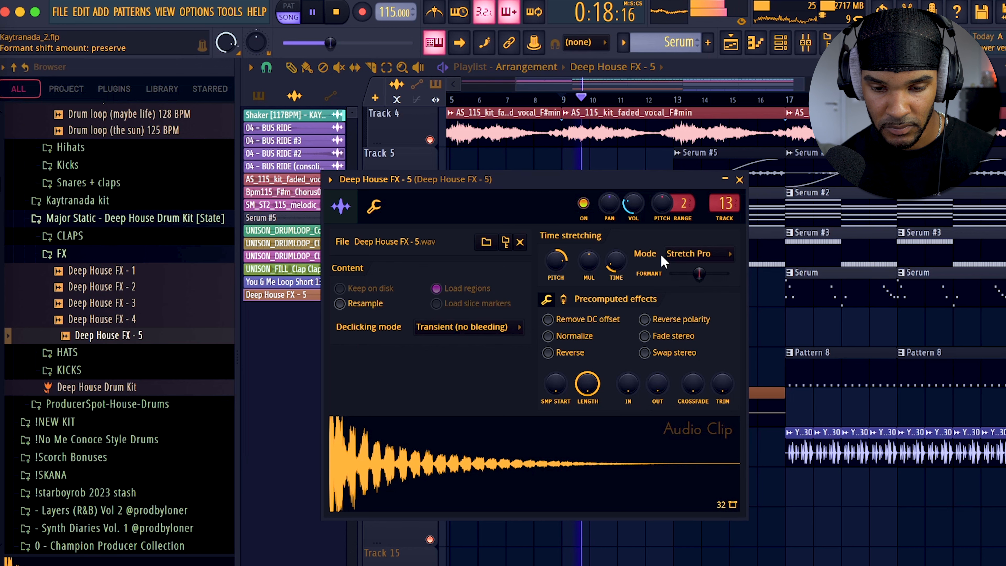
click(753, 396)
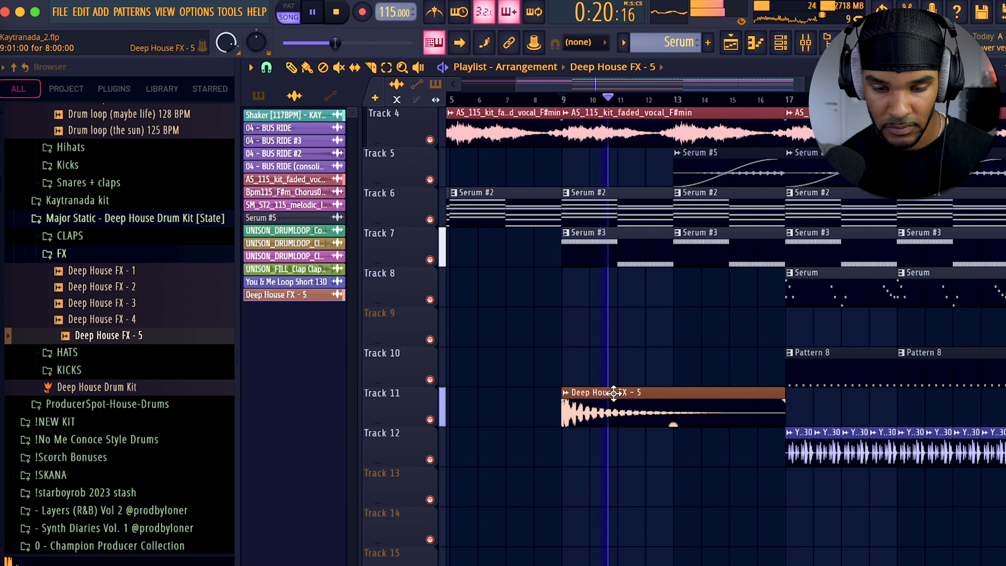
Step: Place a unique copy of the Deep House FX - 5 clip at bar 6 on Track 10 and reverse it
click(480, 365)
click(483, 355)
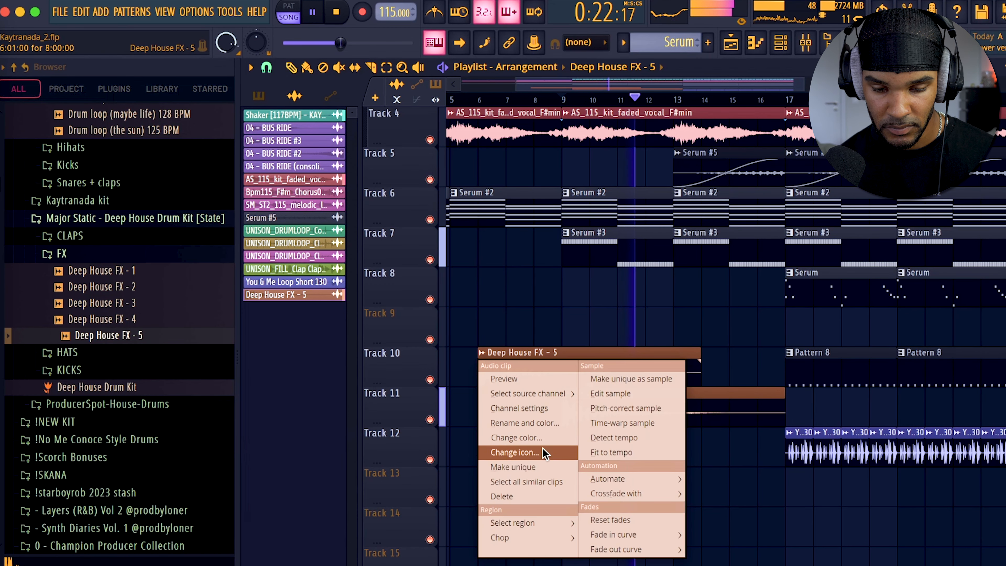
click(513, 467)
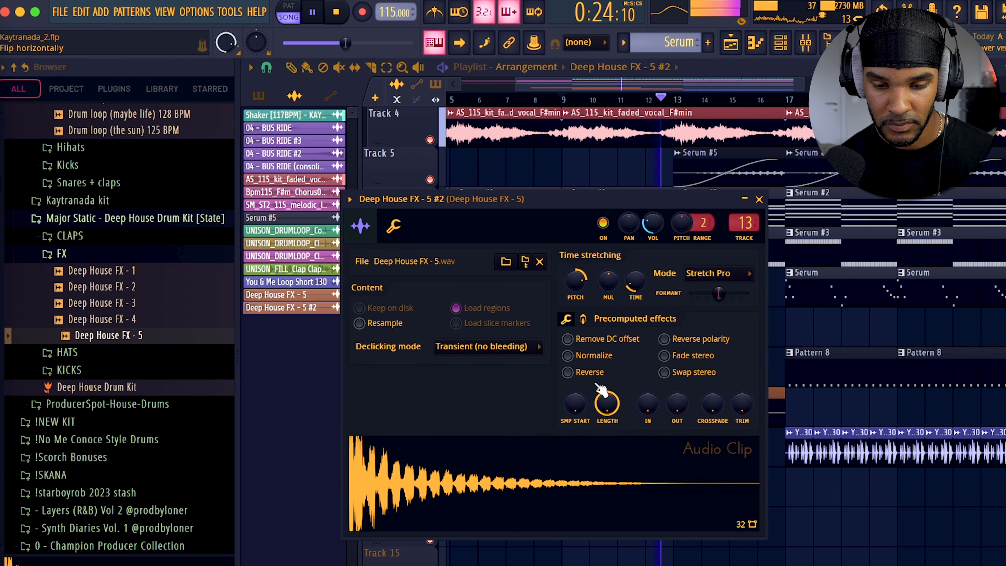
click(568, 372)
key(Escape)
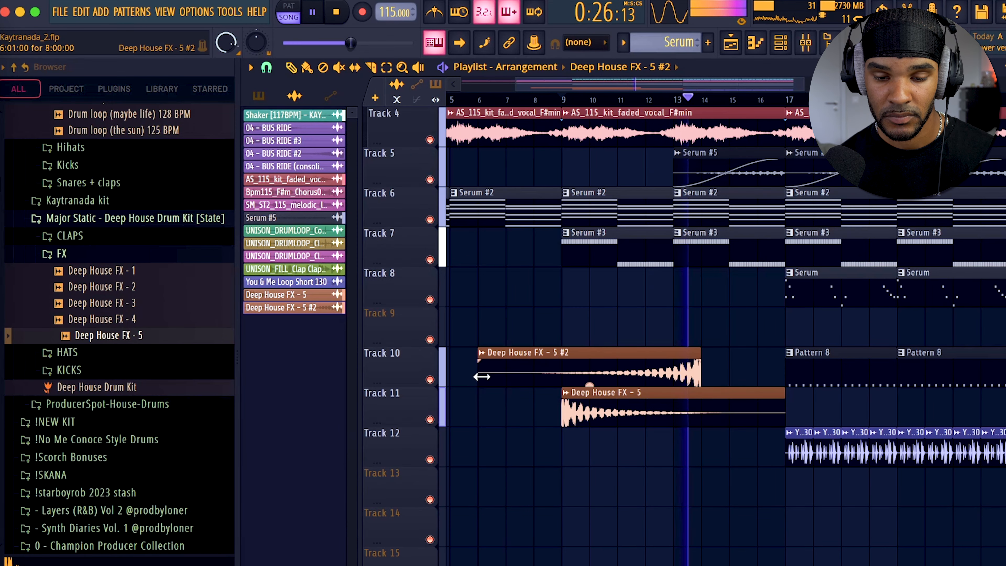
Step: Move the reversed Deep House FX - 5 #2 clip to start at bar 1 on Track 10 and play from bar 7
scroll(482, 376, up, 1)
drag(579, 371, 556, 367)
click(657, 98)
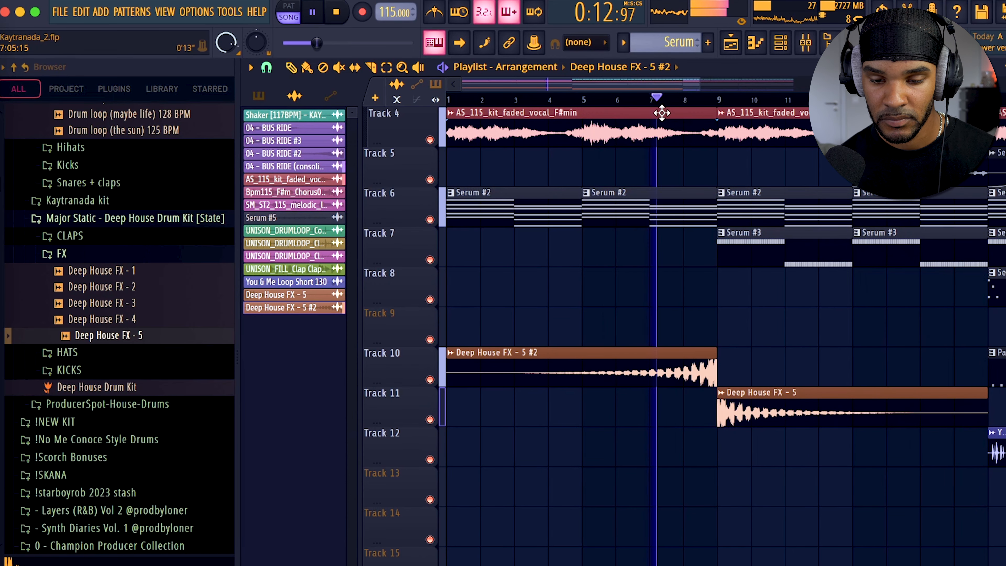
Step: Inspect the reversed clip's channel settings and preview the Deep House FX - 4 sample
double_click(672, 381)
right_click(788, 303)
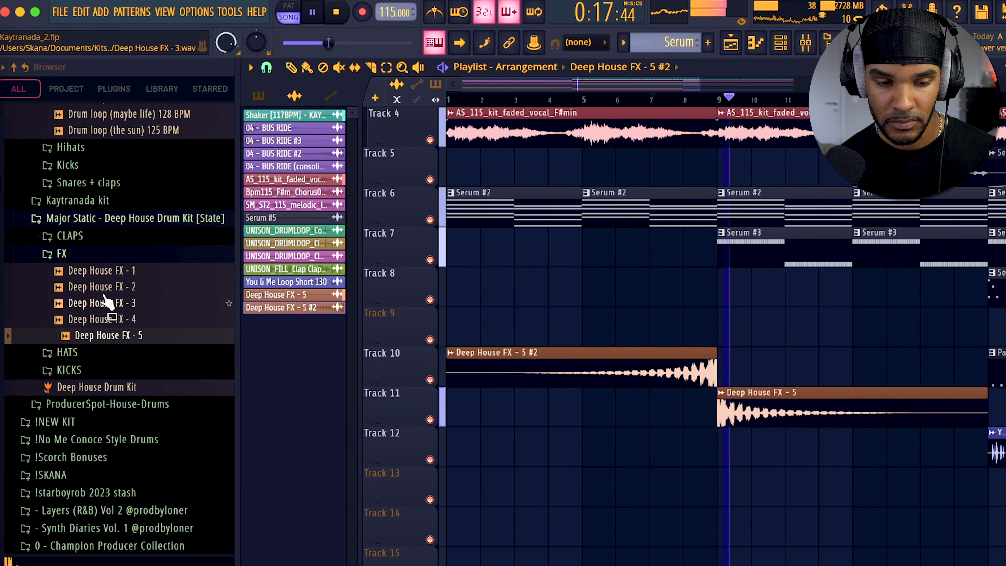
click(120, 319)
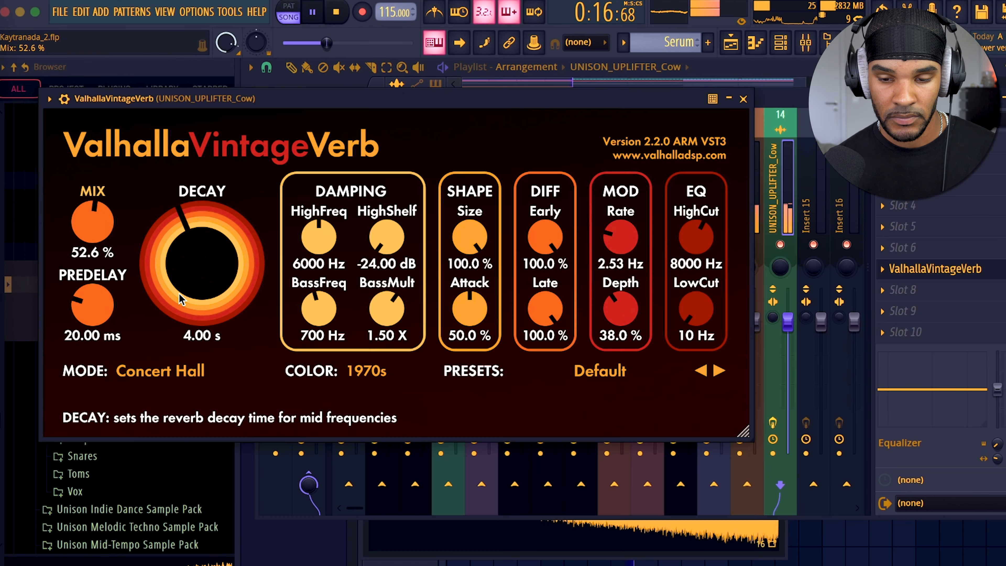
Step: Close the uplifter's reverb and mixer, and review the audio channels and the arrangement around the new effects
click(743, 99)
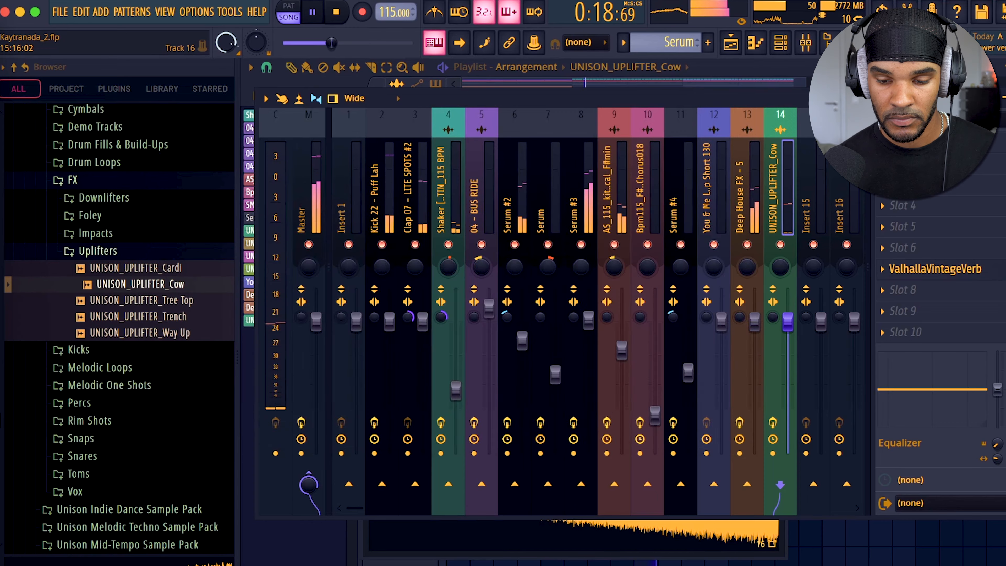
key(F5)
scroll(635, 369, down, 3)
click(781, 42)
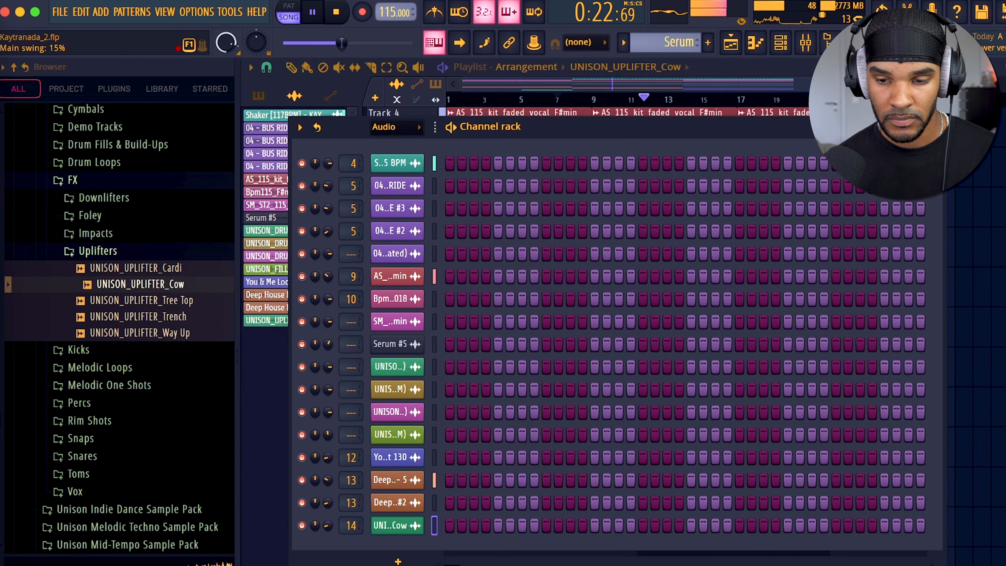
key(F6)
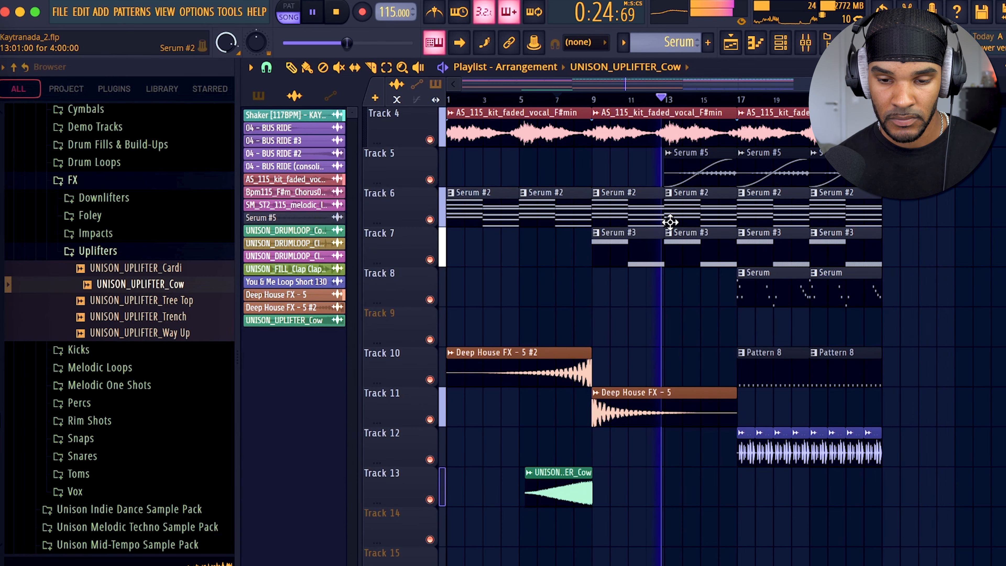
scroll(670, 221, up, 3)
ctrl+right_click(692, 180)
Step: Show the unsorted channels in the channel rack and audition the Unison clap samples through UNISON_CLAP_Wagon
click(781, 50)
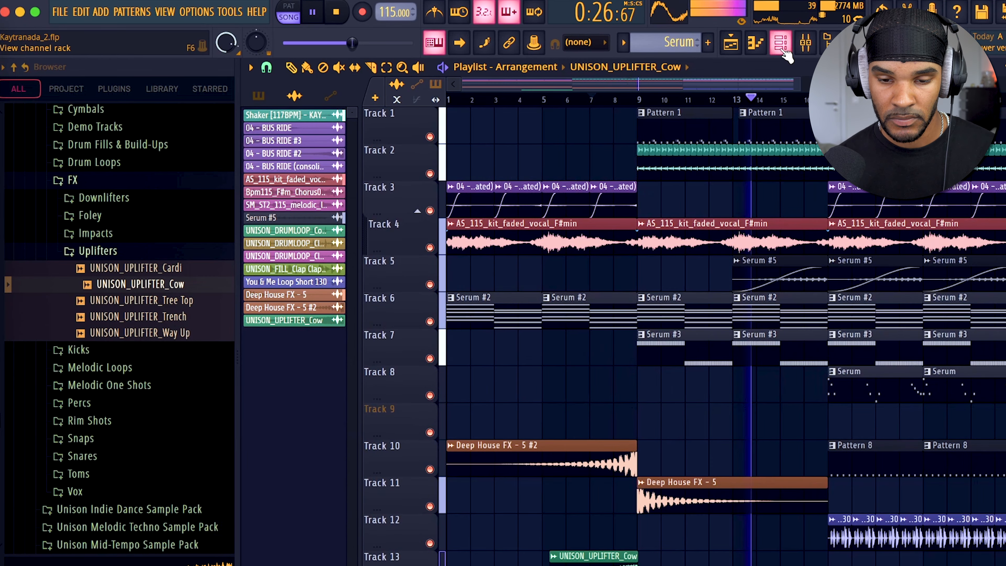
click(401, 177)
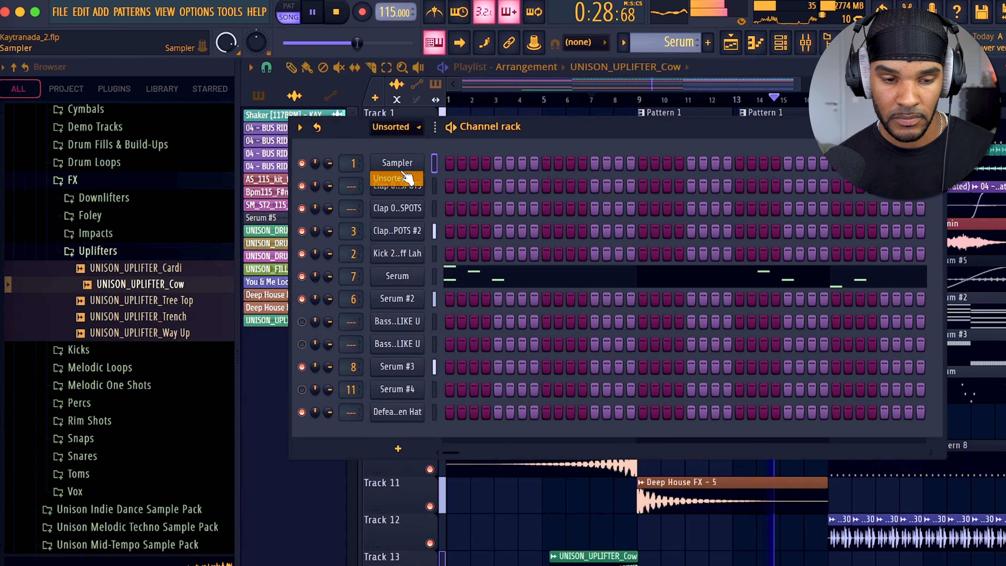
scroll(111, 151, up, 3)
click(111, 156)
click(144, 190)
click(147, 206)
click(149, 222)
click(156, 254)
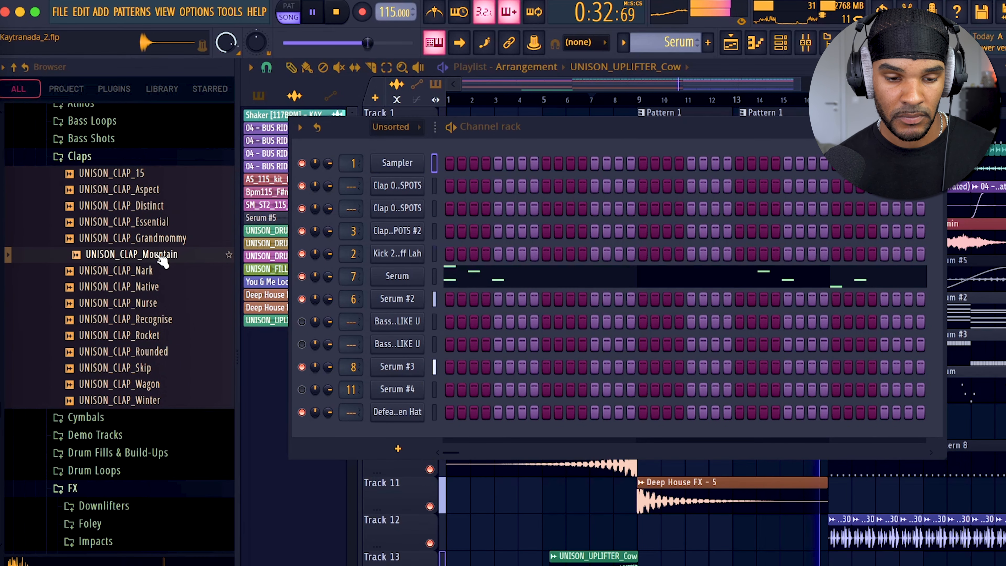
click(139, 286)
click(137, 271)
click(147, 303)
click(154, 319)
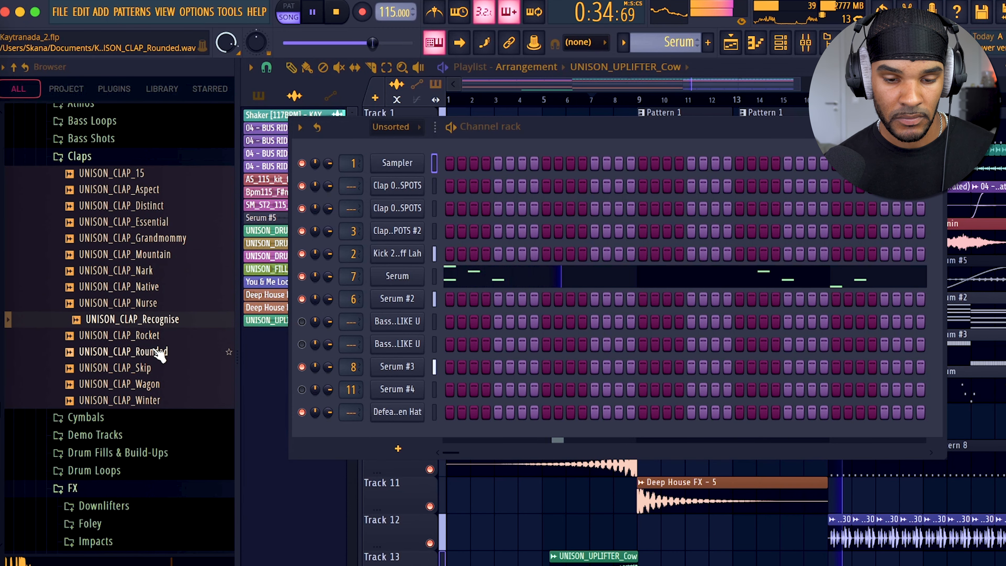
click(160, 352)
click(157, 385)
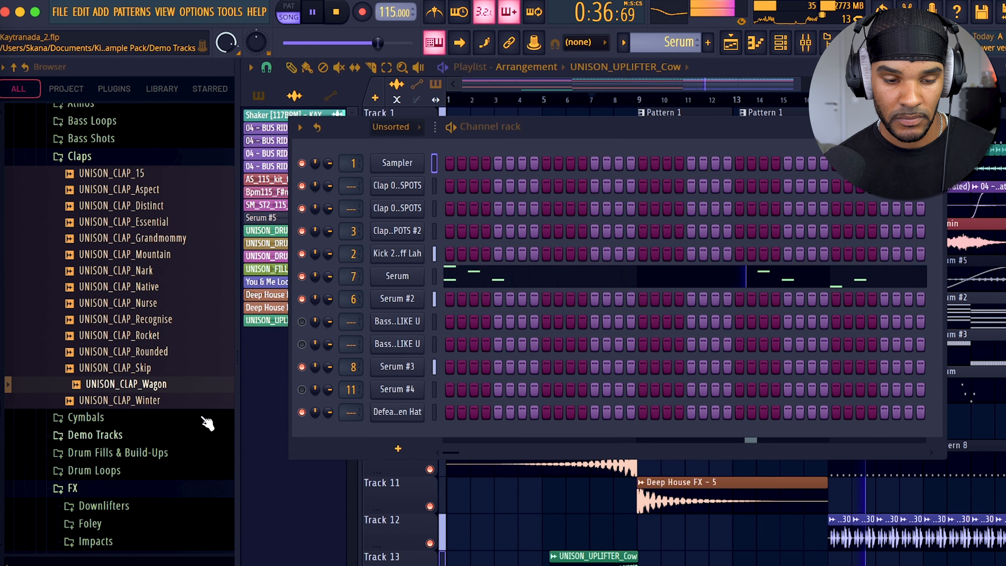
Step: Add UNISON_CLAP_Wagon as a new channel in Pattern 1 below the kick, with hits on beats two and four of each bar
click(377, 467)
click(752, 126)
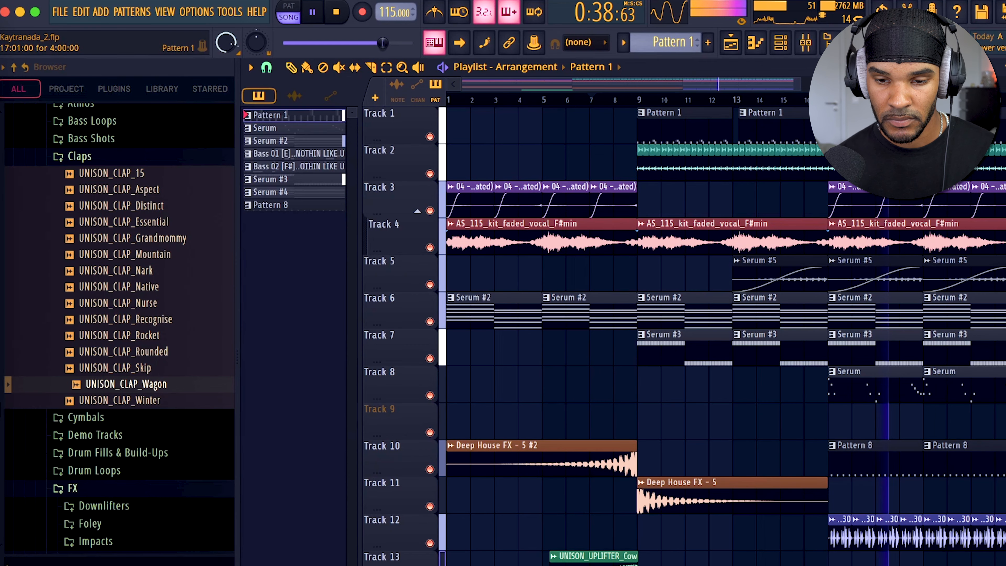
click(783, 42)
drag(181, 384, 406, 276)
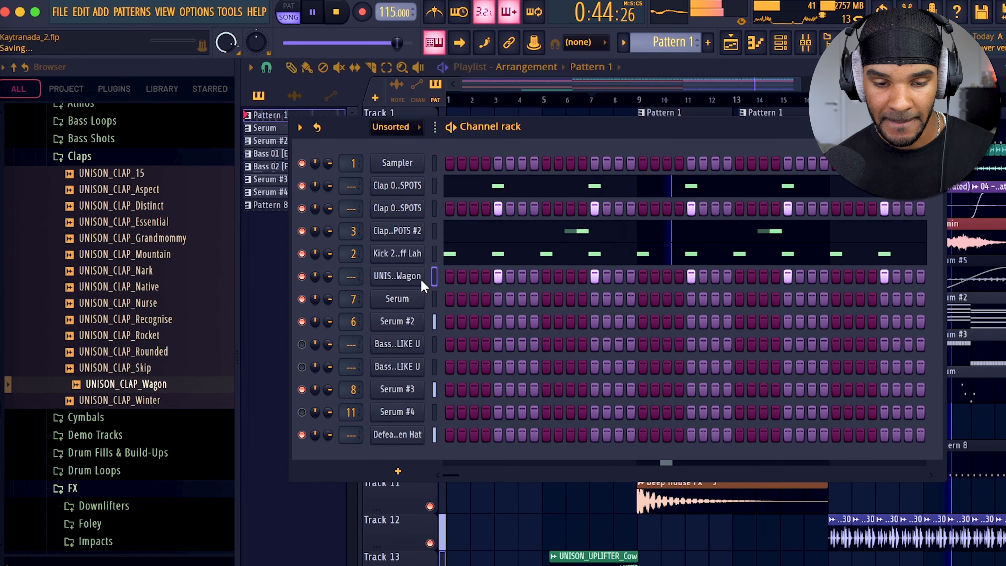
Step: Check the UNISON_CLAP_Wagon channel's level and timing settings, return to the playlist and save the project
click(391, 280)
click(466, 265)
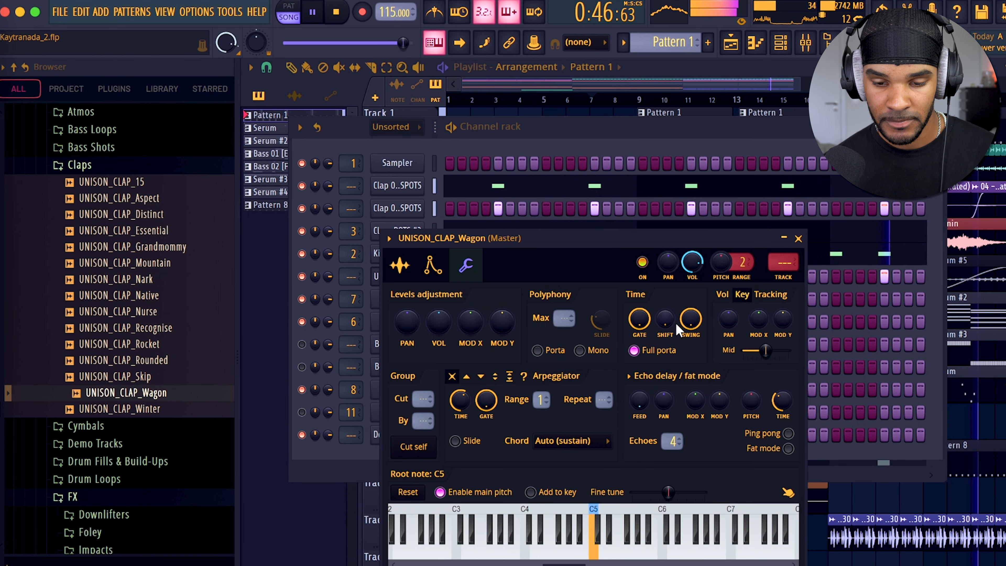
click(799, 238)
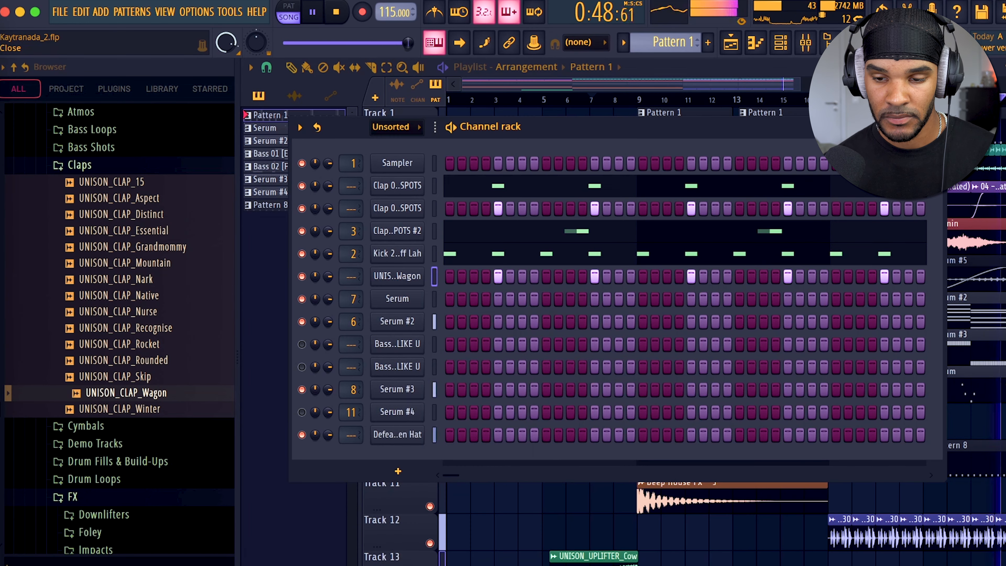
click(937, 127)
scroll(737, 332, down, 3)
key(super+s)
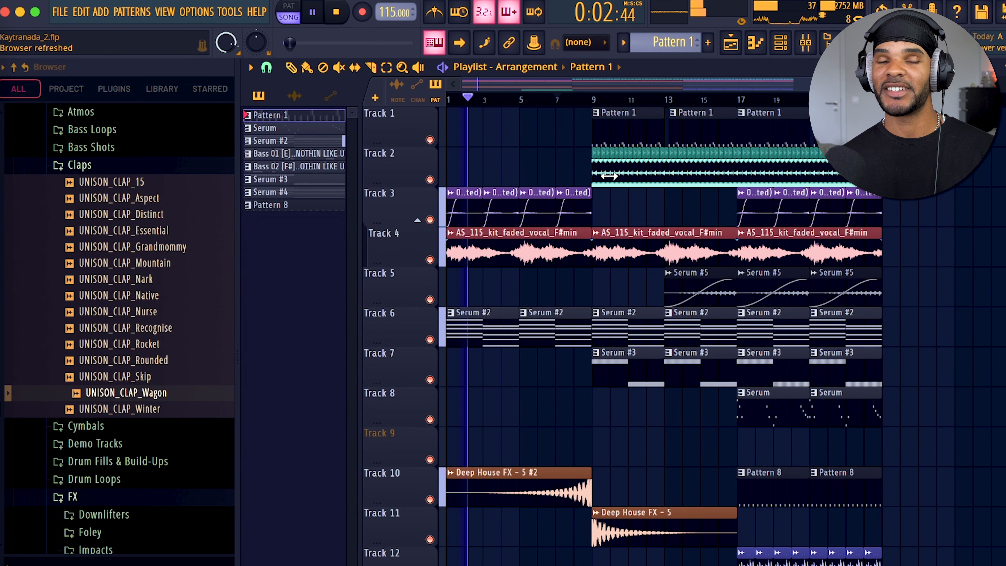